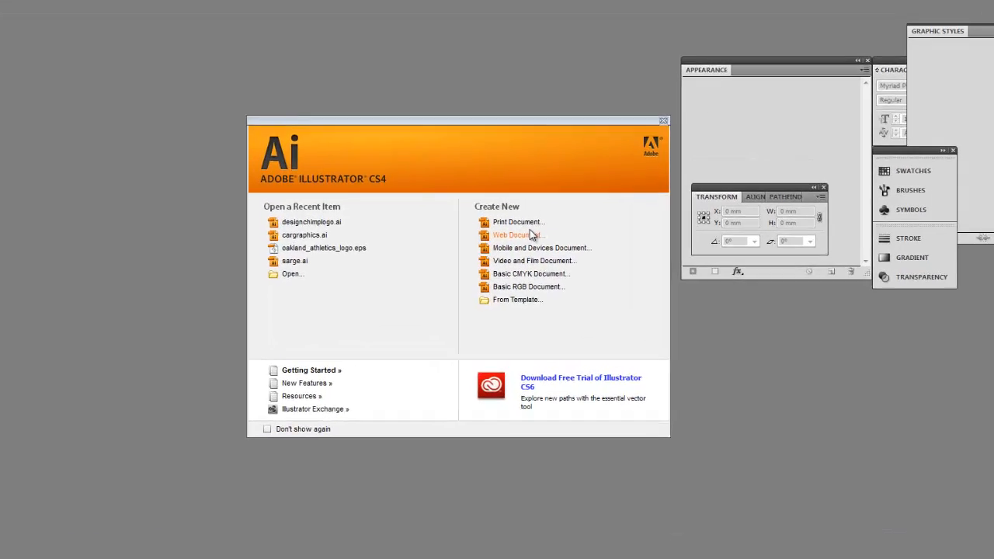
Create a one-artboard A4 landscape print document, 297 x 210 mm, in CMYK colour mode.
click(517, 222)
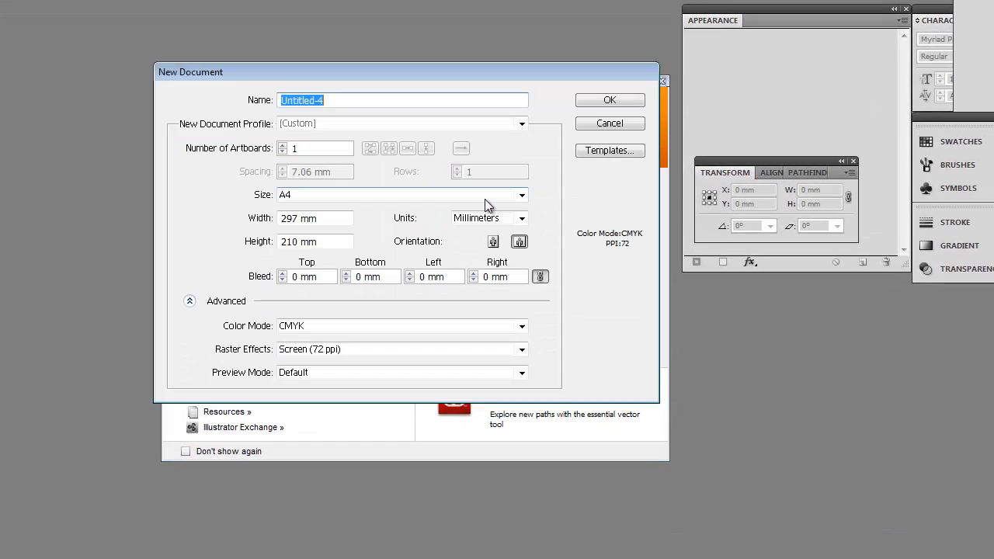
click(438, 198)
click(438, 198)
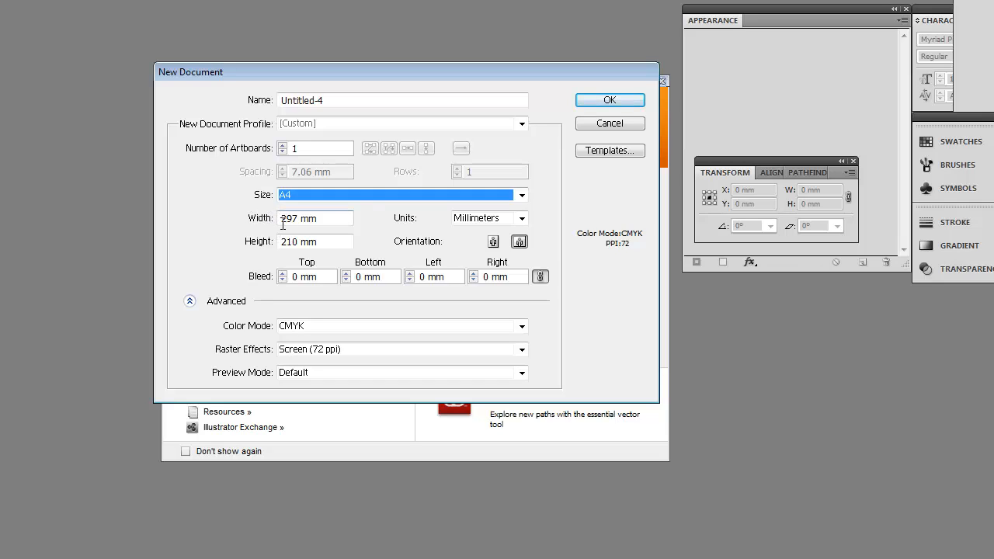
click(337, 220)
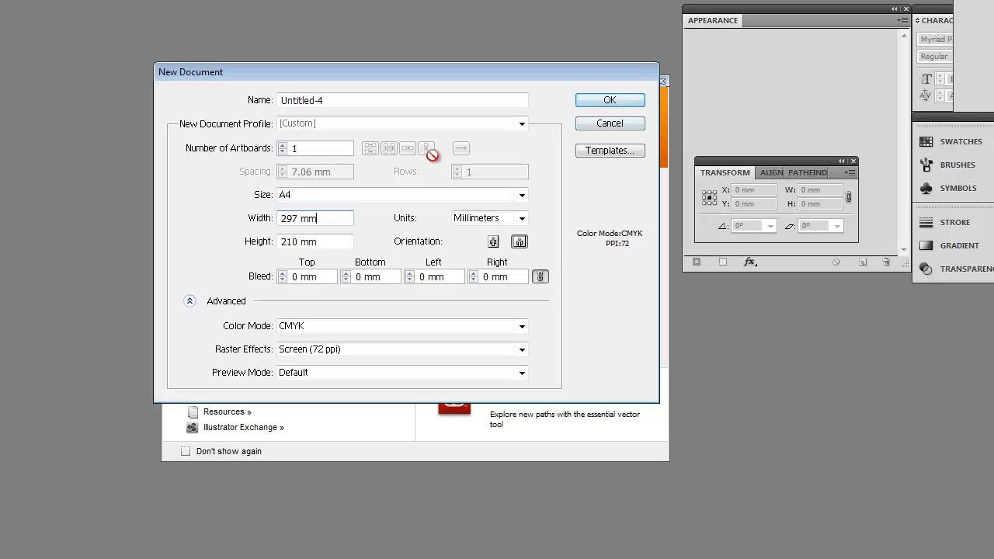
click(607, 102)
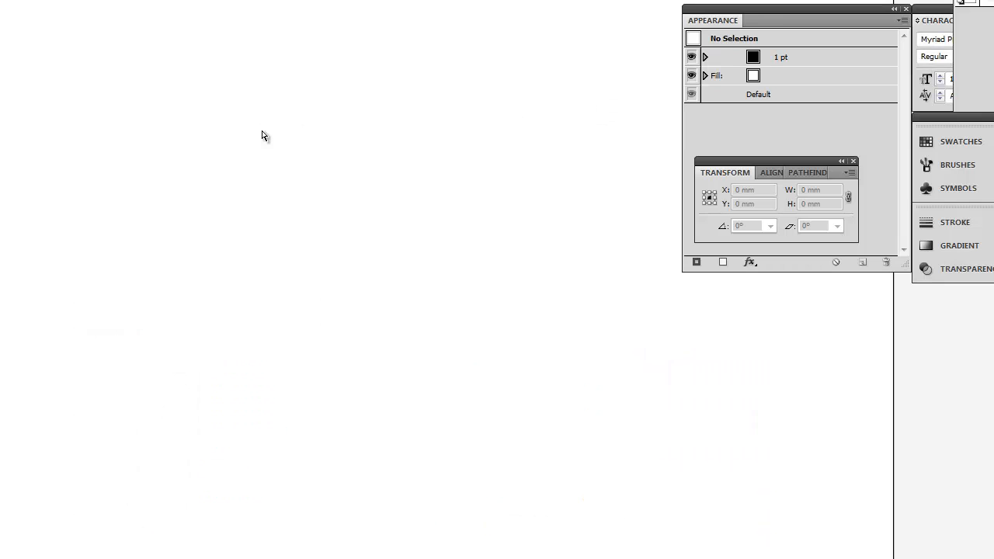
Paste the copied designchimp logo and place it in the upper-left area of the artboard.
key(ctrl+v)
drag(390, 271, 123, 50)
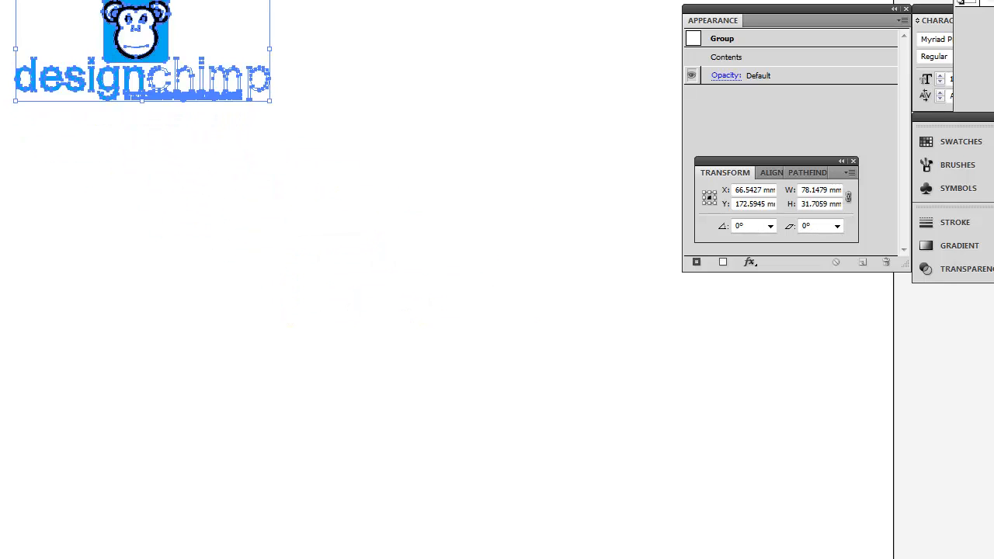
Create a 120 x 40 mm rectangle below the logo and fill it with black.
key(m)
click(40, 192)
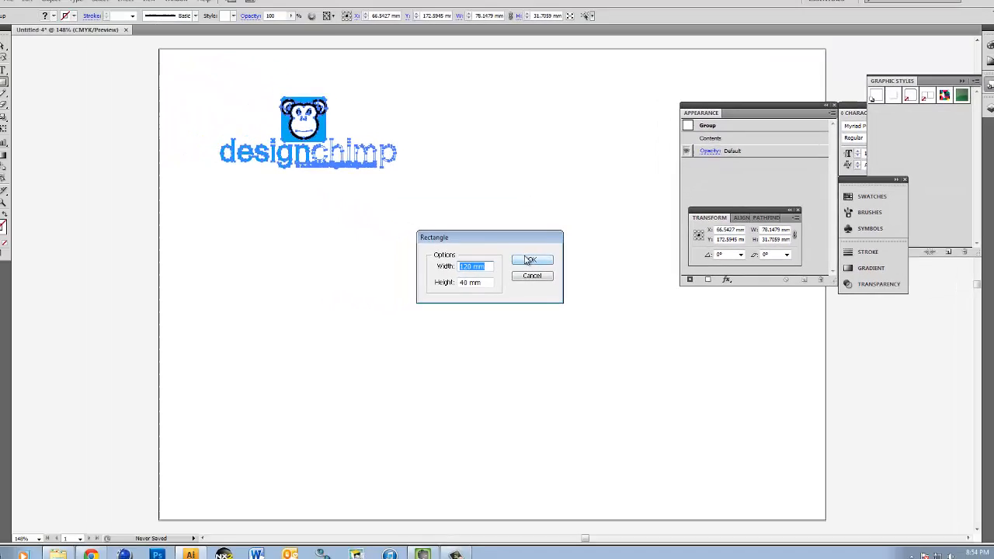
click(529, 260)
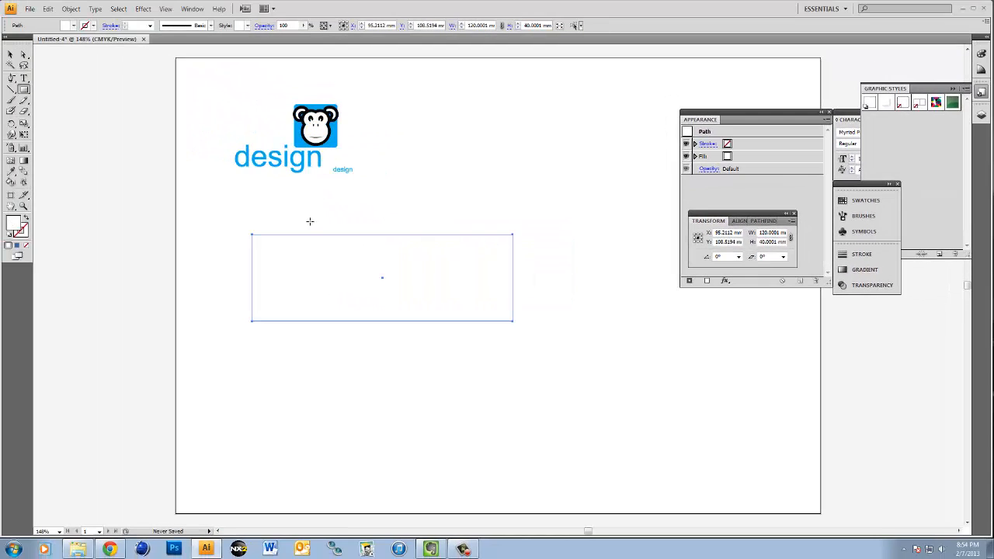
double_click(23, 228)
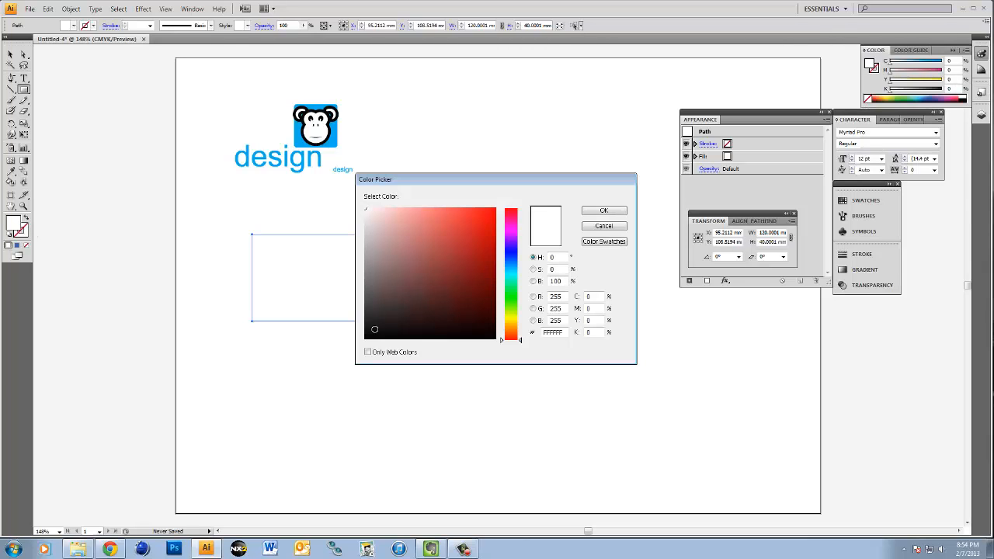
click(619, 210)
Move the black rectangle over the logo and send it to the back.
click(11, 54)
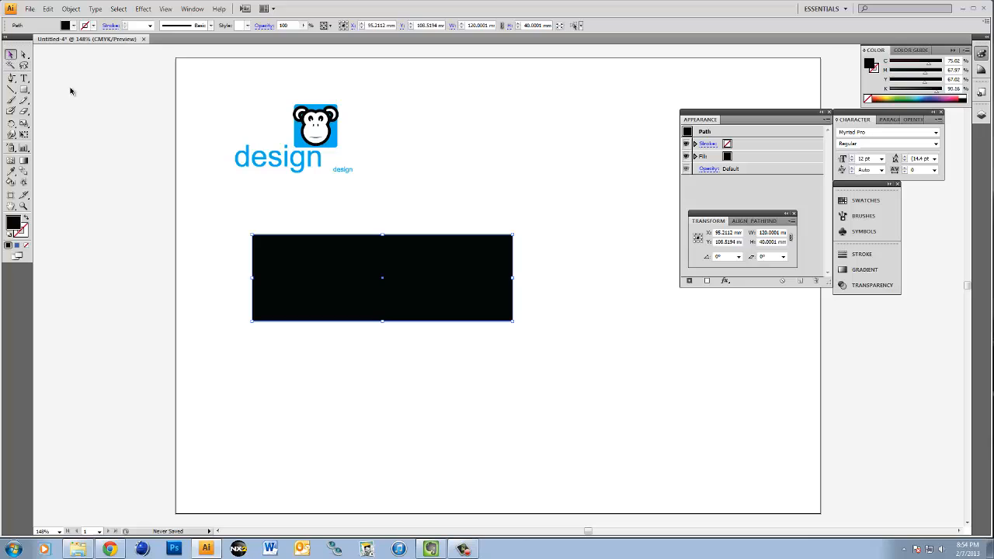
drag(322, 287, 263, 147)
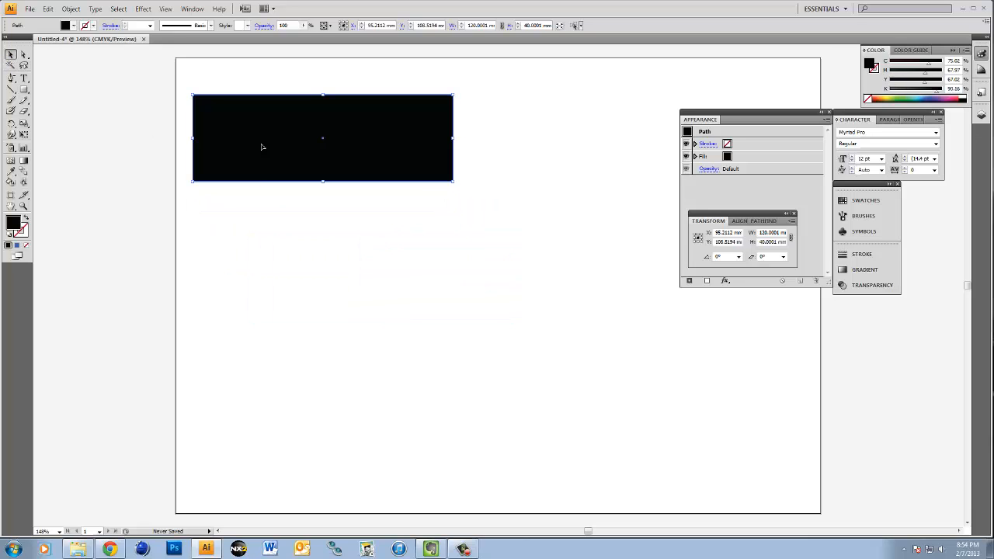
right_click(262, 147)
mouse_move(334, 278)
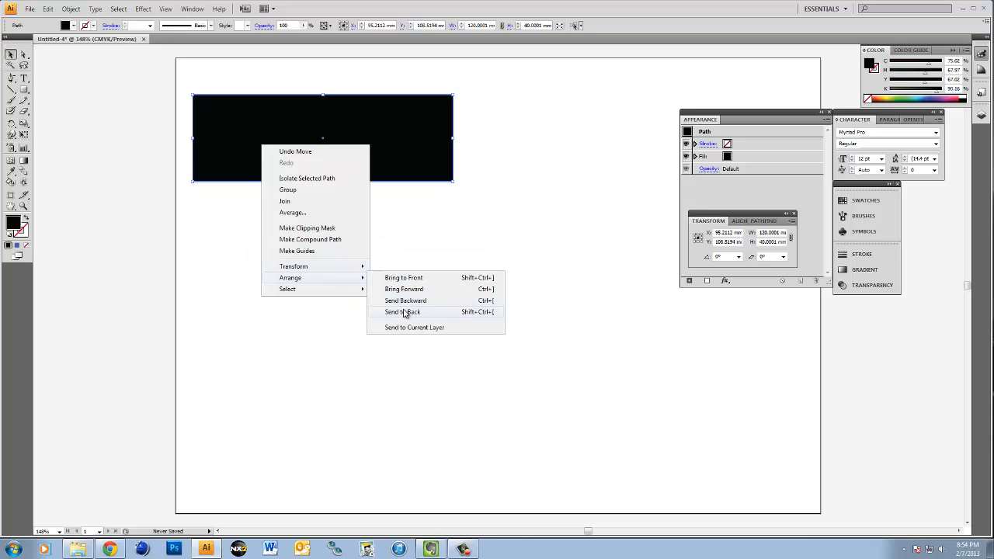
click(404, 311)
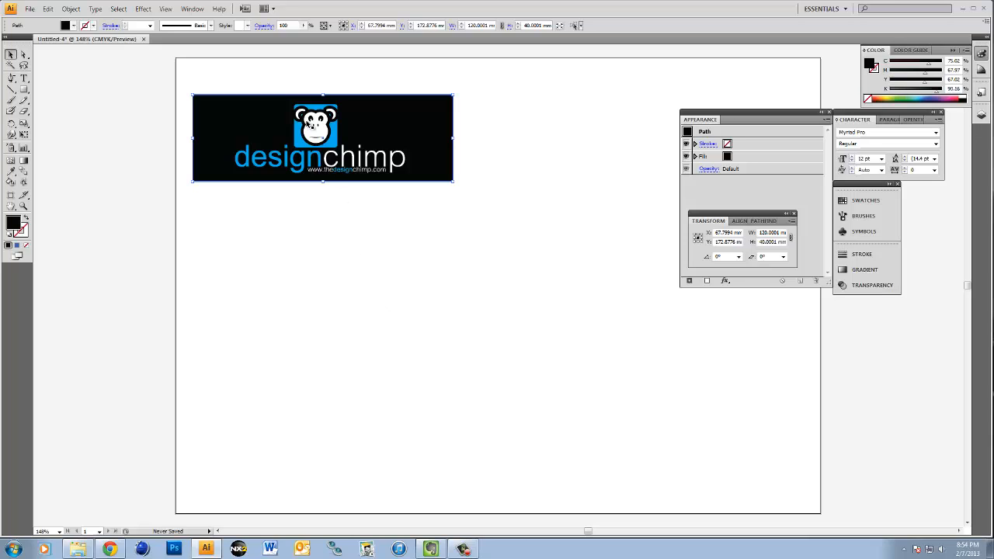
Centre the logo and the black rectangle on each other horizontally and vertically.
drag(178, 91, 453, 193)
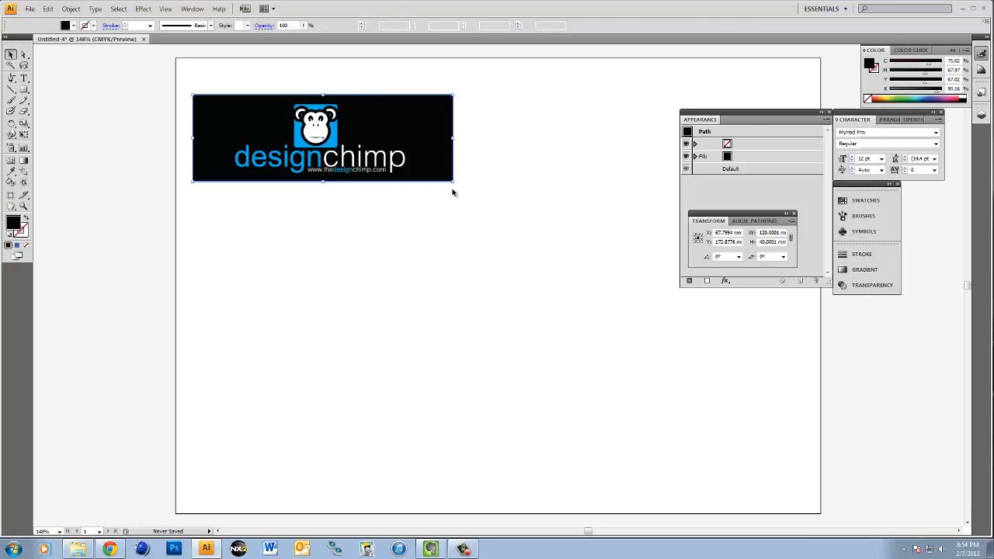
click(367, 26)
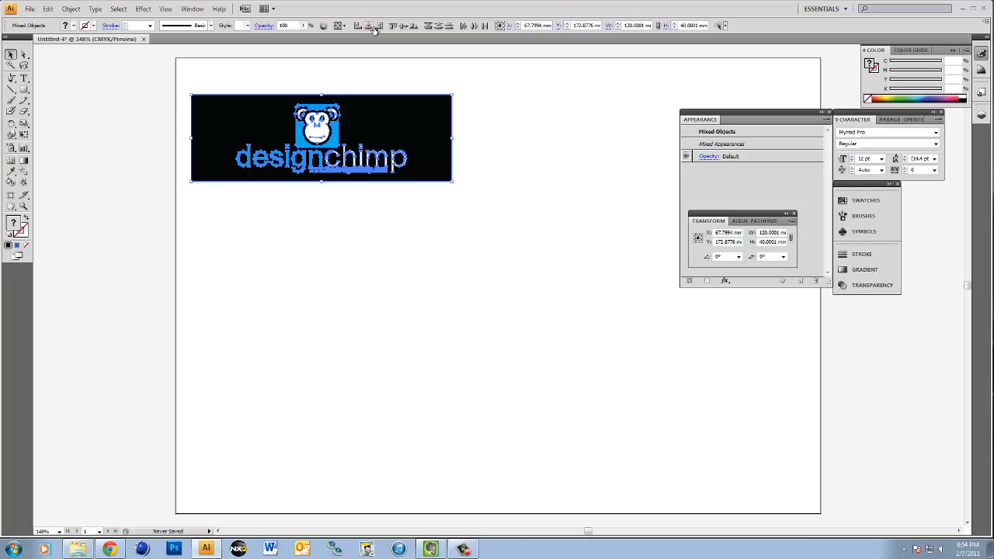
click(401, 26)
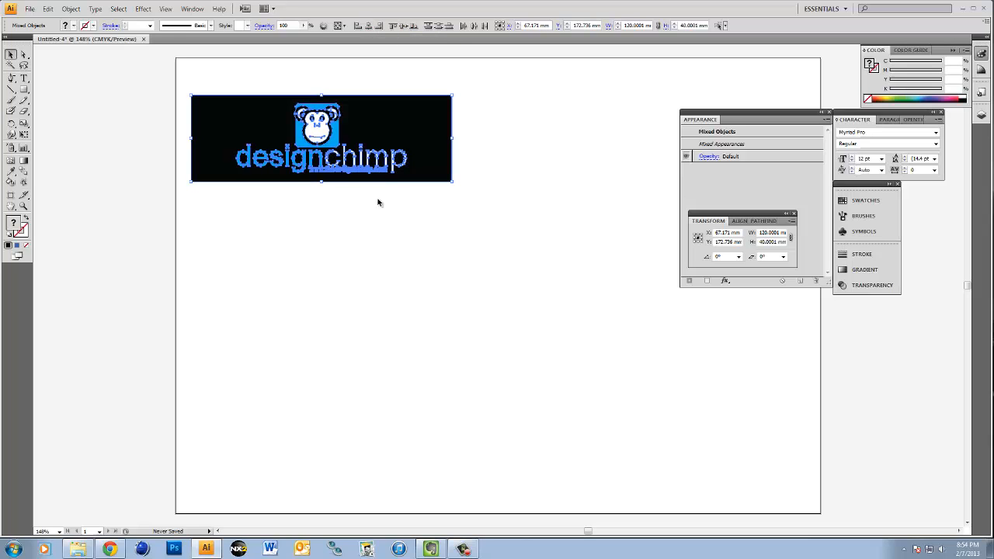
click(370, 265)
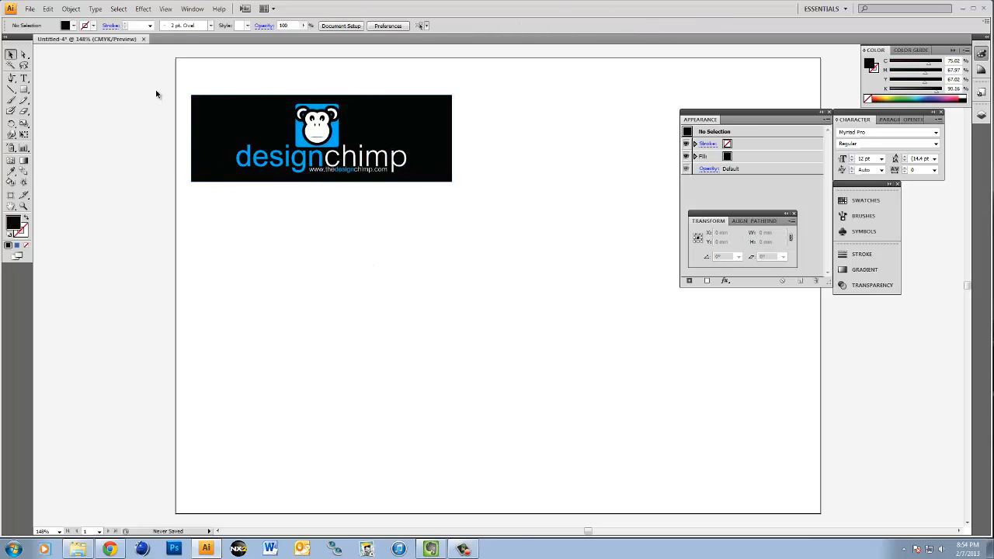
mouse_move(190, 92)
mouse_down()
mouse_move(481, 205)
mouse_move(174, 89)
mouse_up()
click(481, 205)
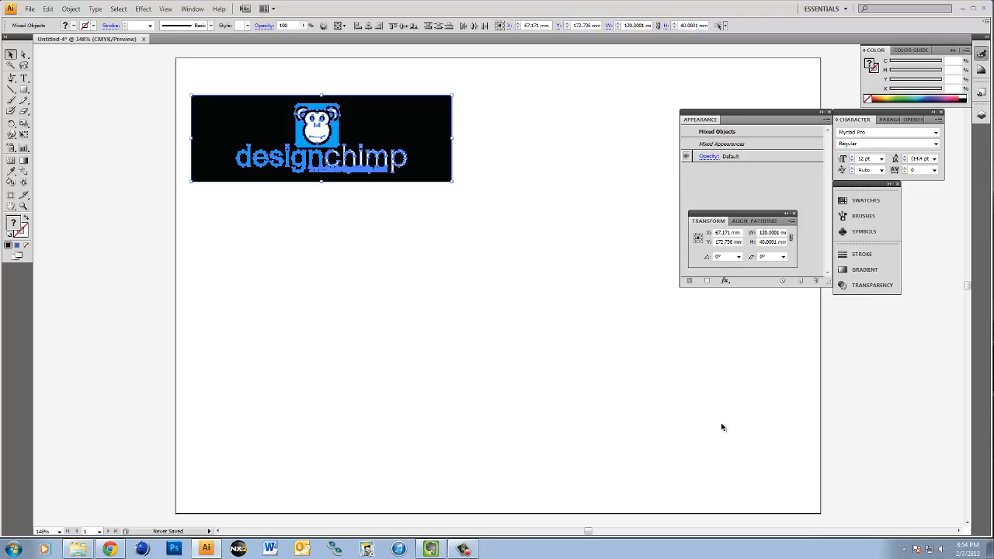
click(695, 395)
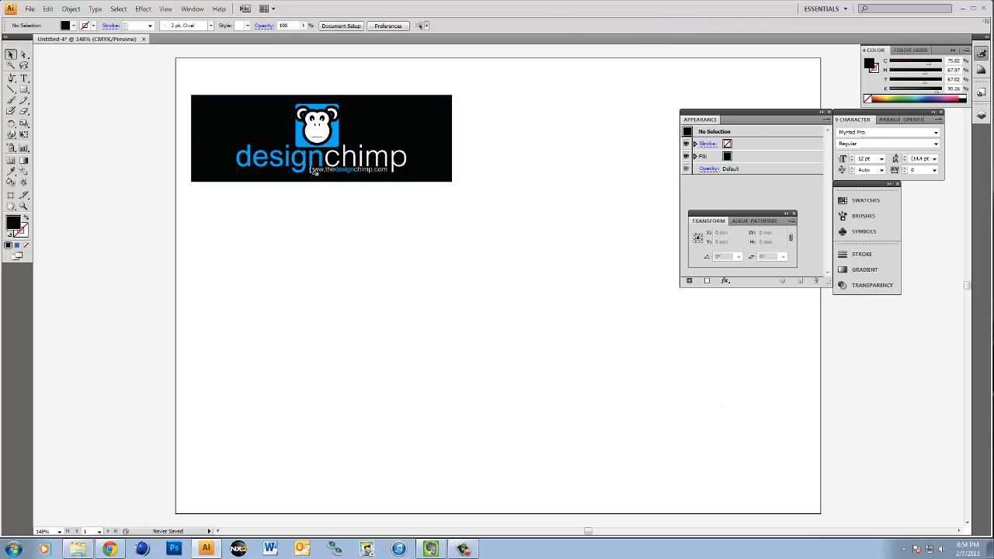
drag(153, 88, 463, 218)
click(369, 203)
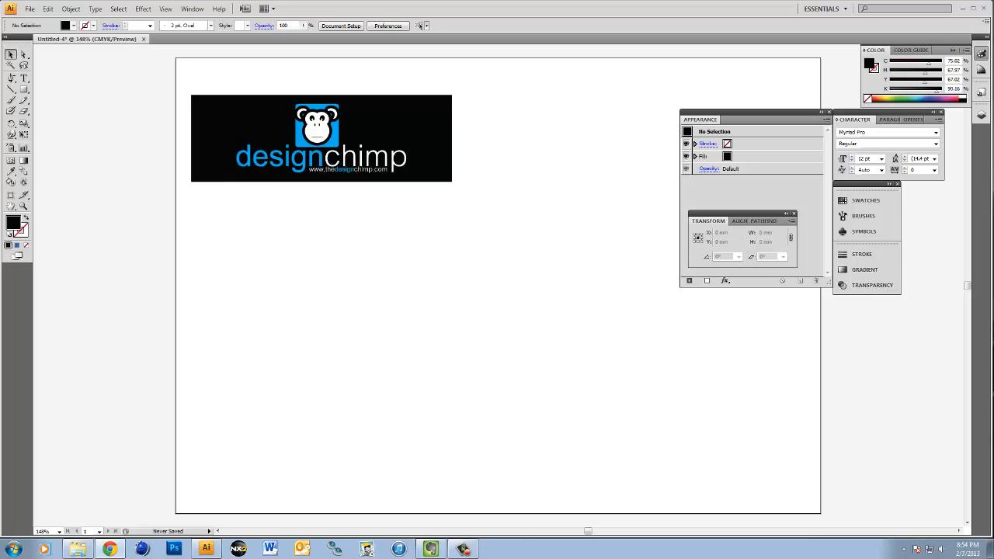
click(296, 296)
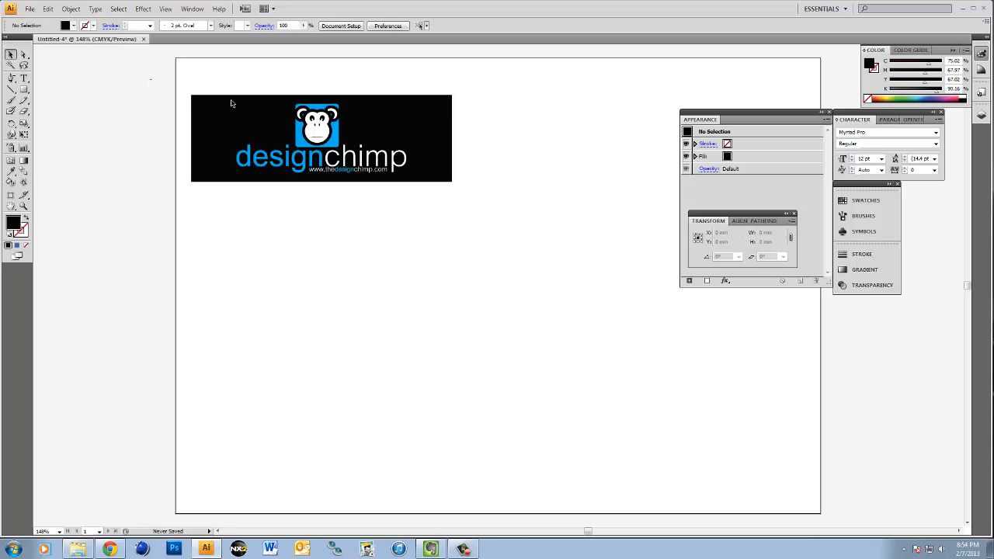
Apply the Crop Marks effect to the black rectangle behind the logo.
drag(149, 79, 491, 211)
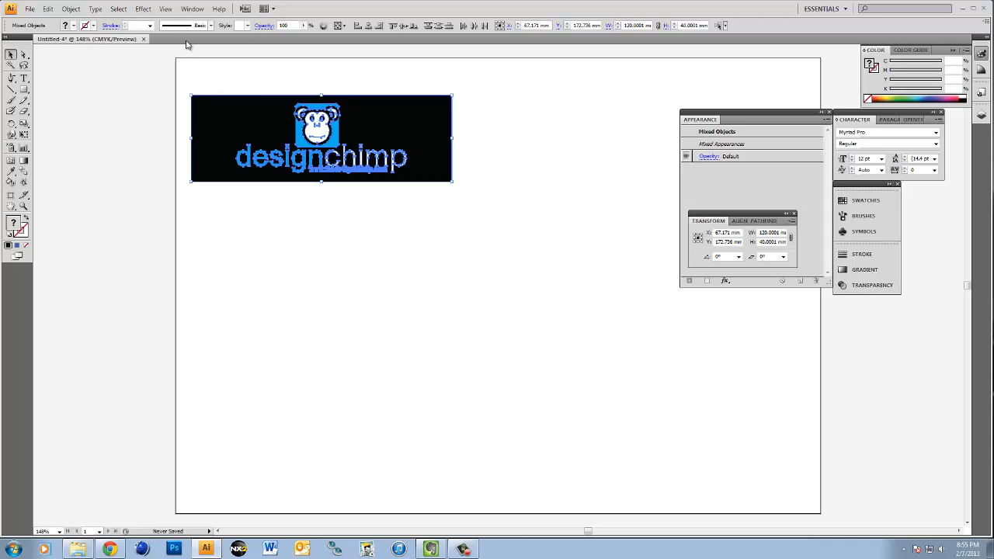
click(144, 10)
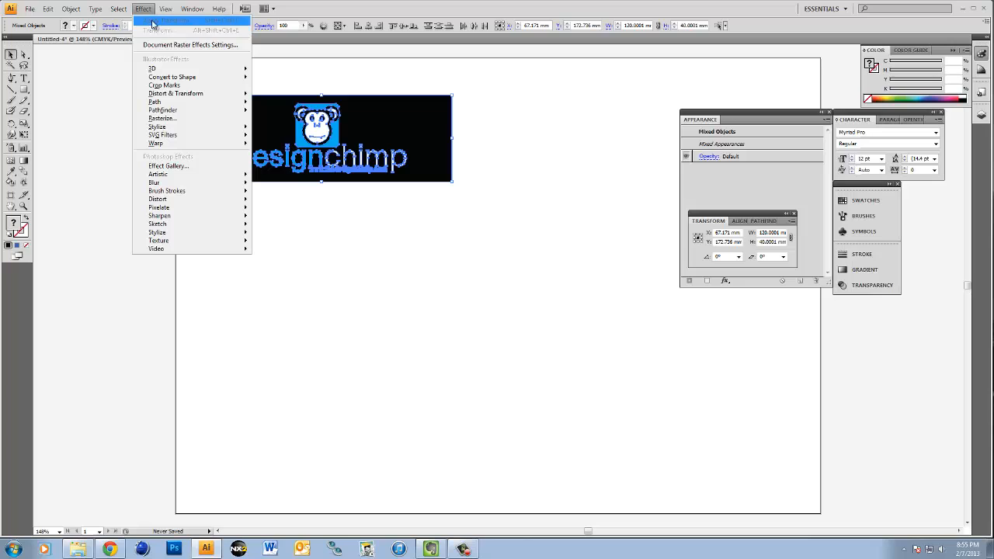
click(184, 87)
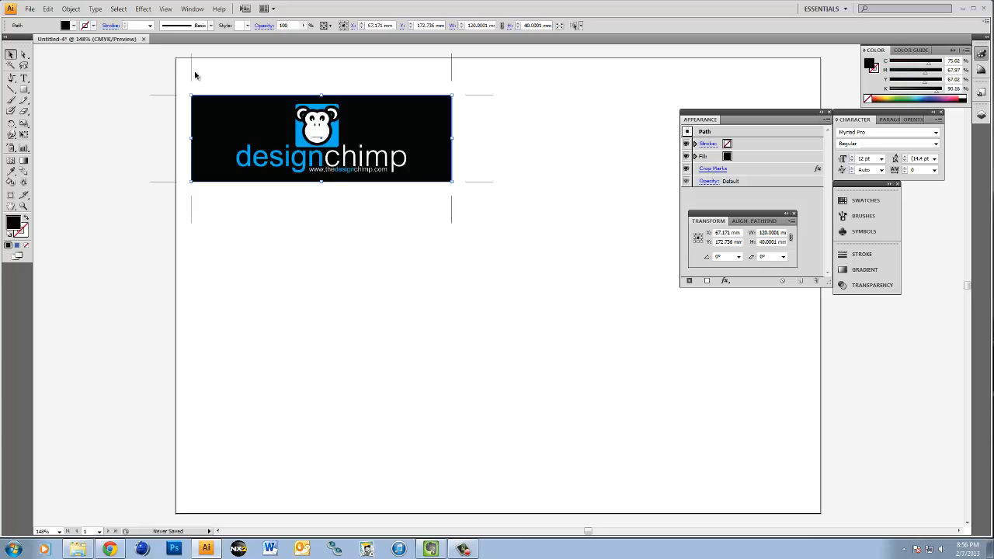
drag(433, 60, 493, 89)
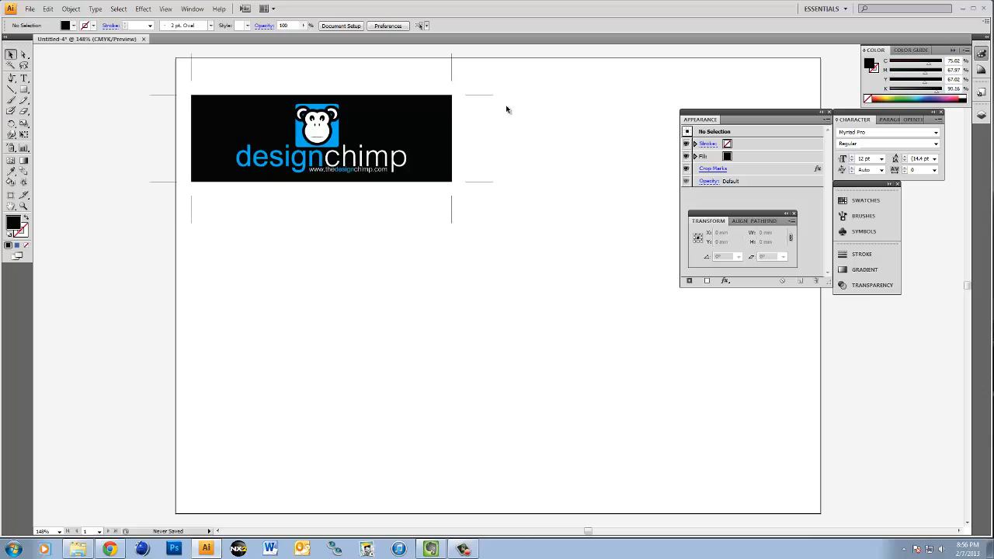
Expand the appearance of the black rectangle with its crop marks and ungroup the result.
click(378, 120)
click(70, 8)
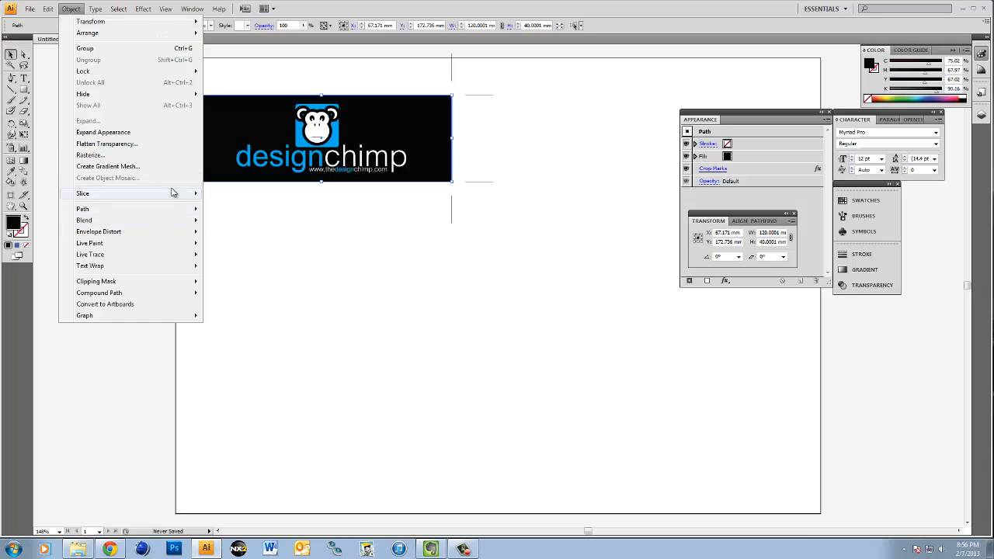
mouse_move(156, 230)
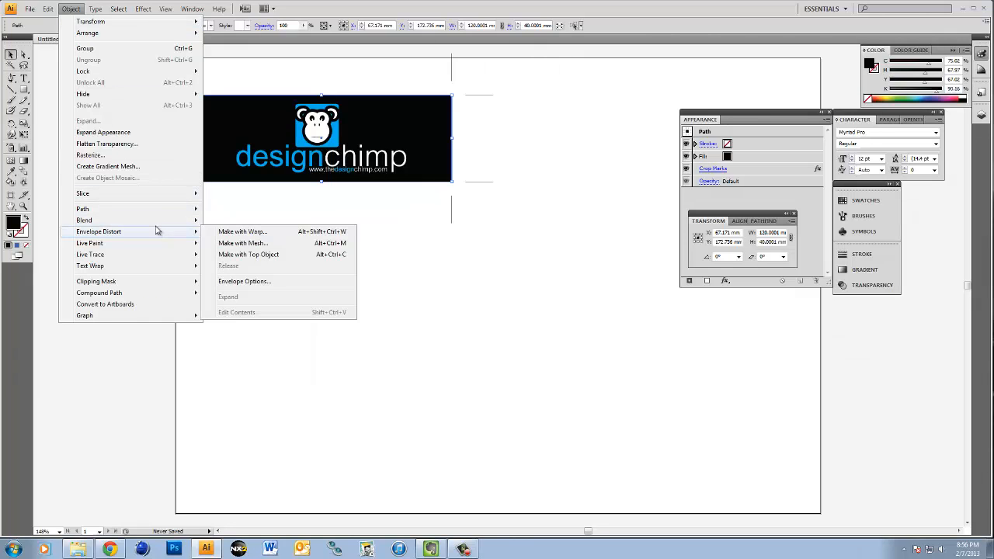
click(145, 134)
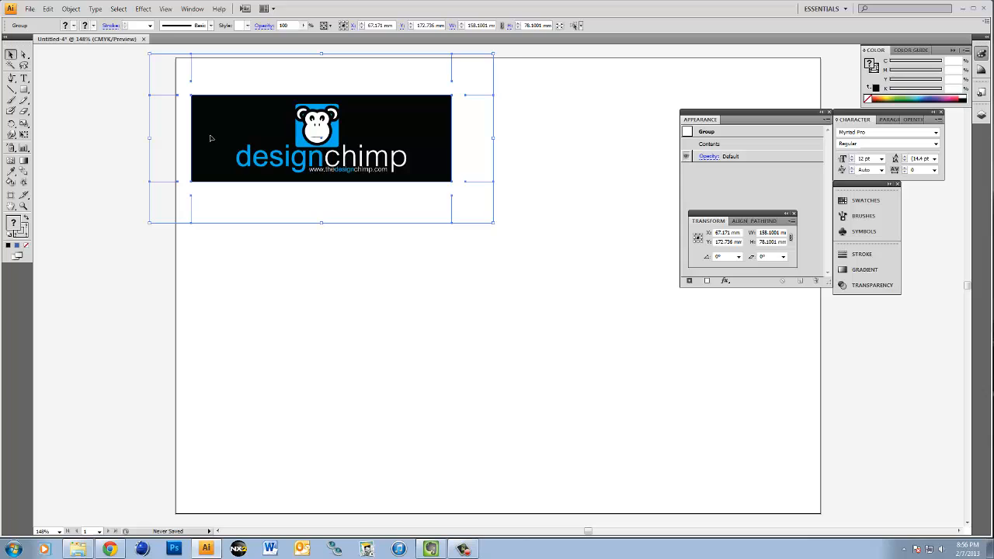
right_click(211, 136)
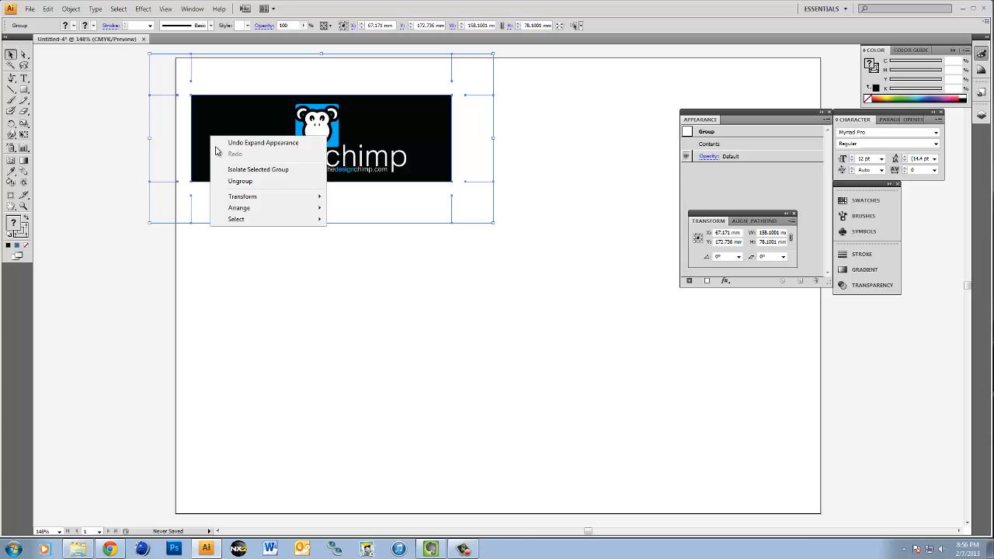
click(240, 181)
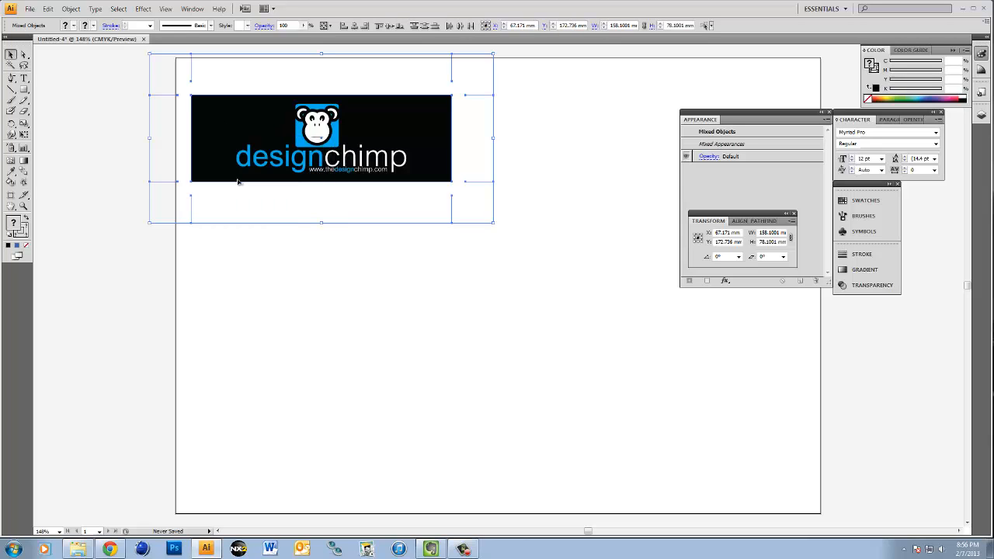
Select only the two vertical crop marks below the black rectangle.
click(24, 56)
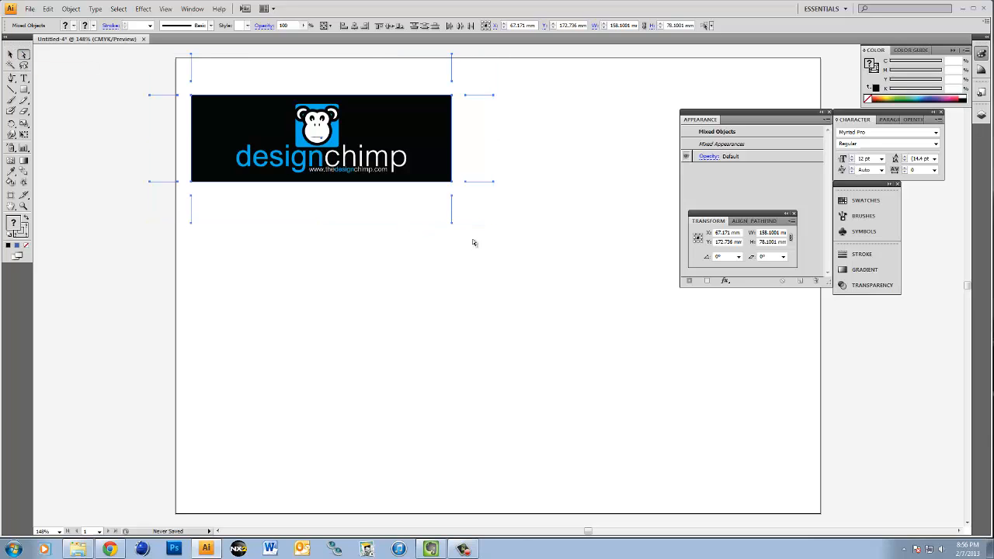
drag(479, 241, 167, 218)
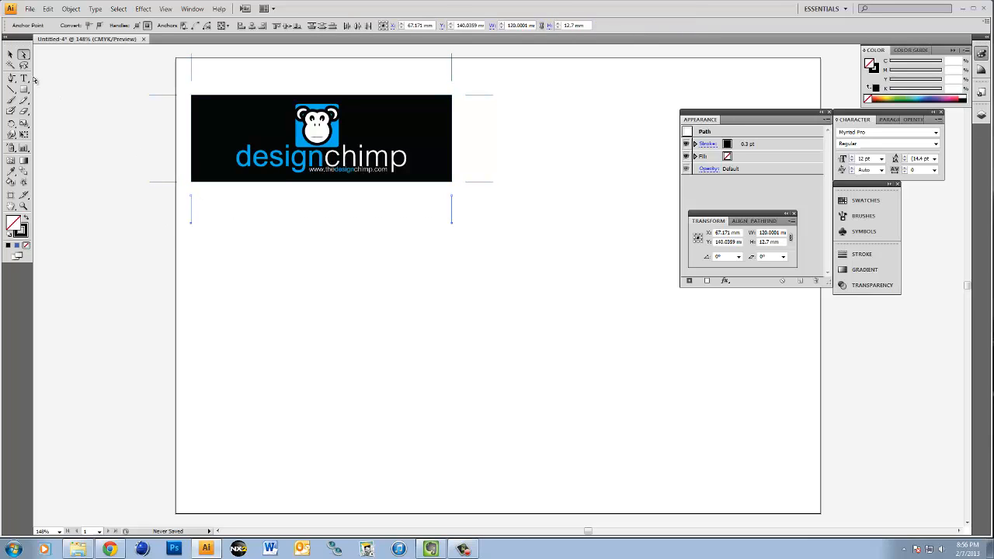
click(11, 54)
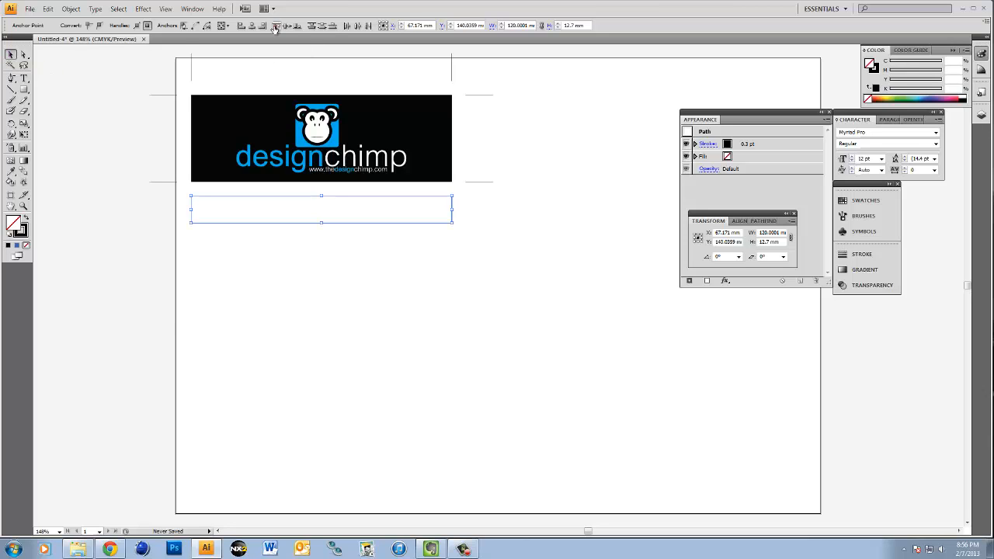
Check the keyboard increment in the general preferences and accept the settings.
click(30, 9)
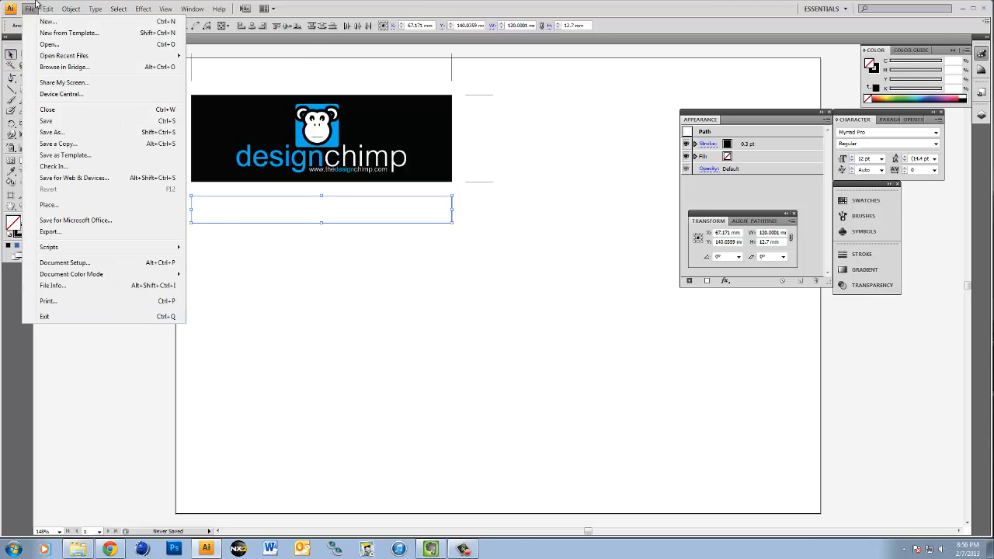
mouse_move(47, 9)
mouse_move(99, 318)
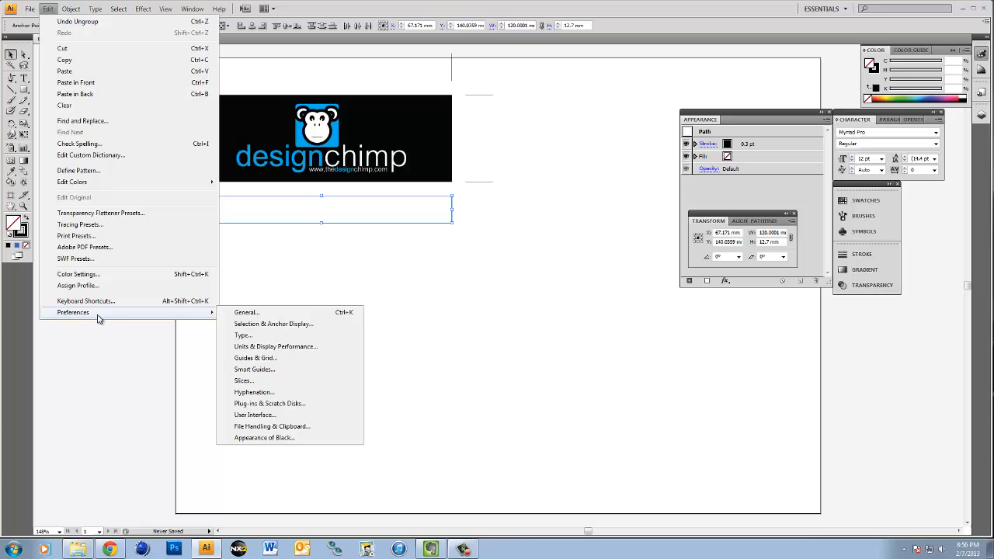
click(246, 312)
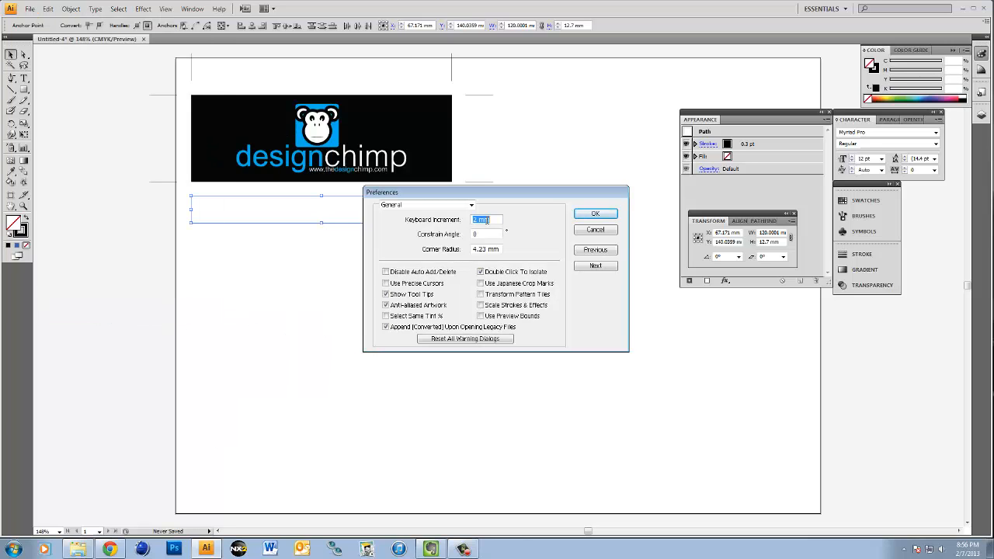
click(592, 216)
Shorten the two crop marks below the black rectangle to about 4.7 mm and nudge their inner ends 2 mm closer to it.
click(272, 237)
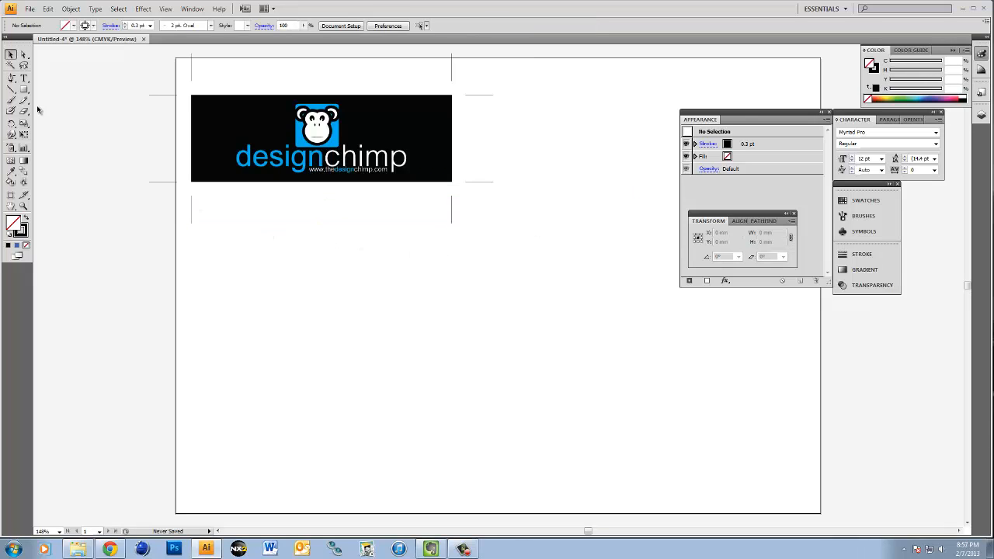
click(23, 54)
drag(479, 238, 164, 215)
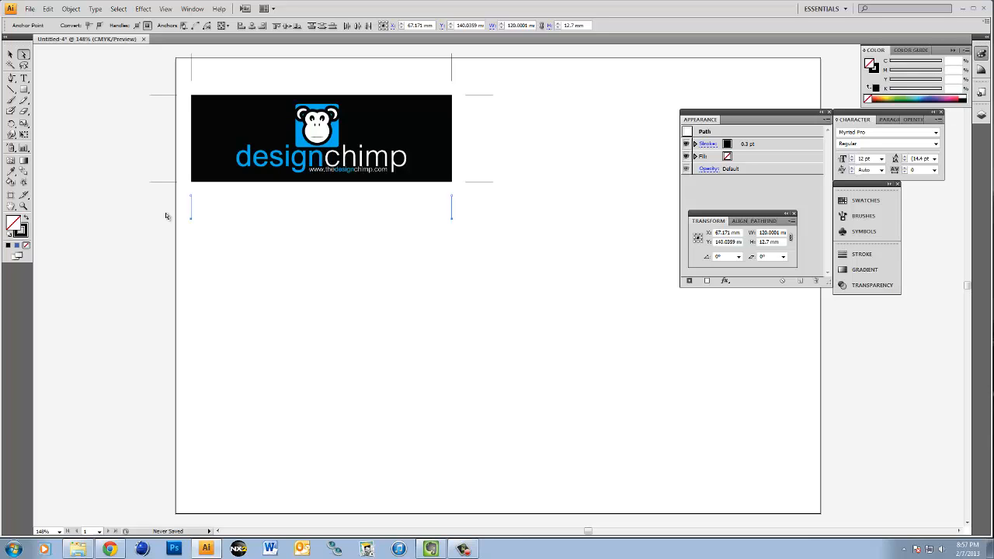
key(Down)
key(Down)
key(Down)
key(Down)
key(Down)
key(Down)
drag(178, 191, 465, 201)
key(Down)
key(Down)
Nudge the inner ends of the two crop marks above the rectangle 2 mm closer and shorten the marks to about 4.7 mm.
drag(179, 76, 464, 88)
key(Up)
key(Up)
drag(166, 49, 479, 70)
Bring the crop marks on the rectangle's right side 2 mm closer and shorten them to about 4.7 mm.
drag(459, 84, 468, 193)
key(Left)
drag(543, 82, 483, 215)
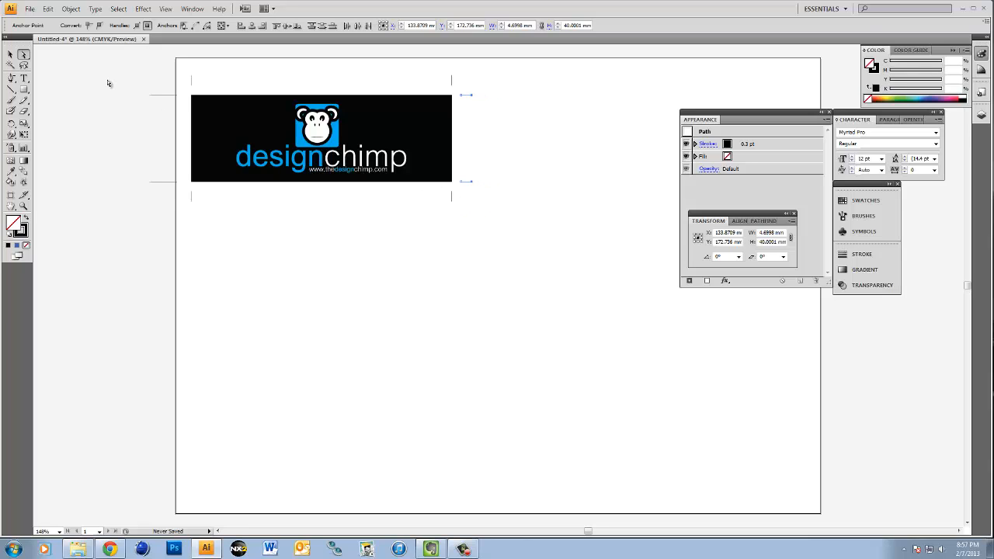
Shorten the crop marks on the rectangle's left side to about 4.7 mm and nudge their inner ends 2 mm closer to it.
drag(108, 80, 165, 205)
key(shift+Right)
drag(179, 86, 177, 197)
click(404, 276)
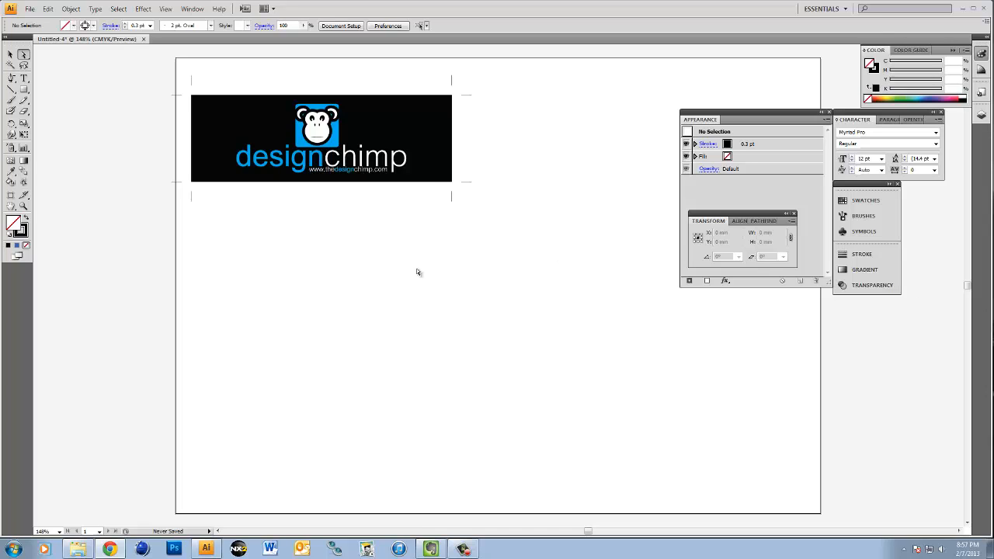
Offset the path of the black rectangle outward by 3 mm with mitered joins to add bleed around it.
click(11, 54)
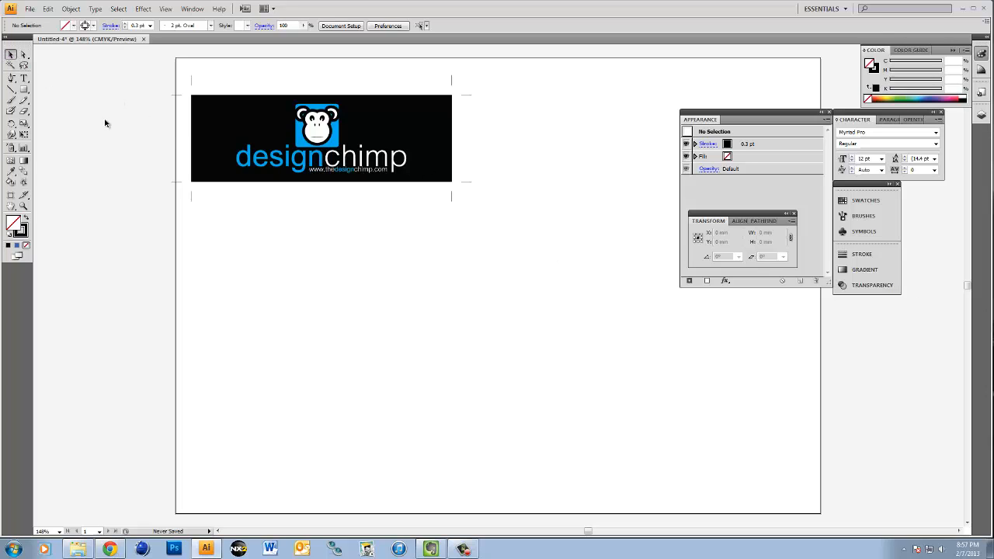
click(218, 170)
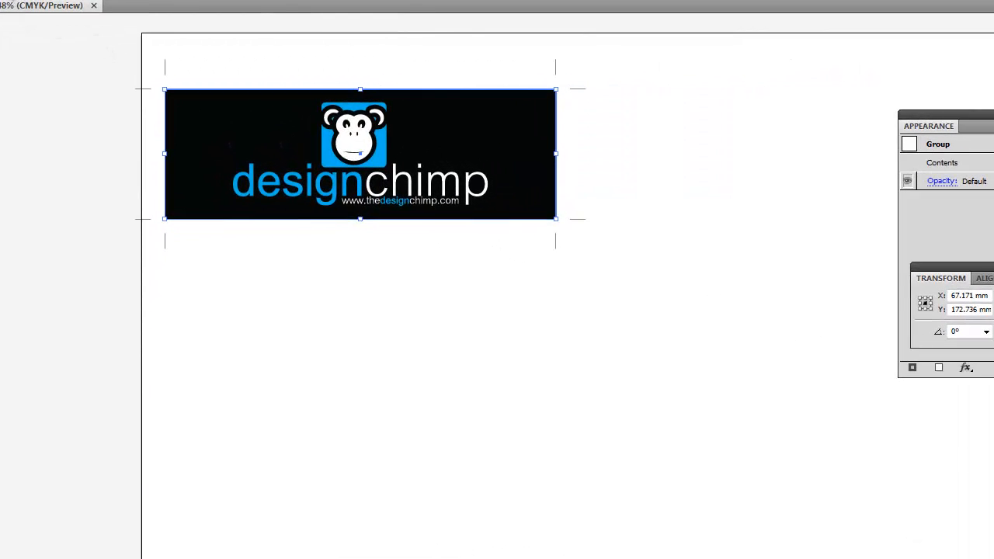
key(alt+o)
mouse_move(77, 266)
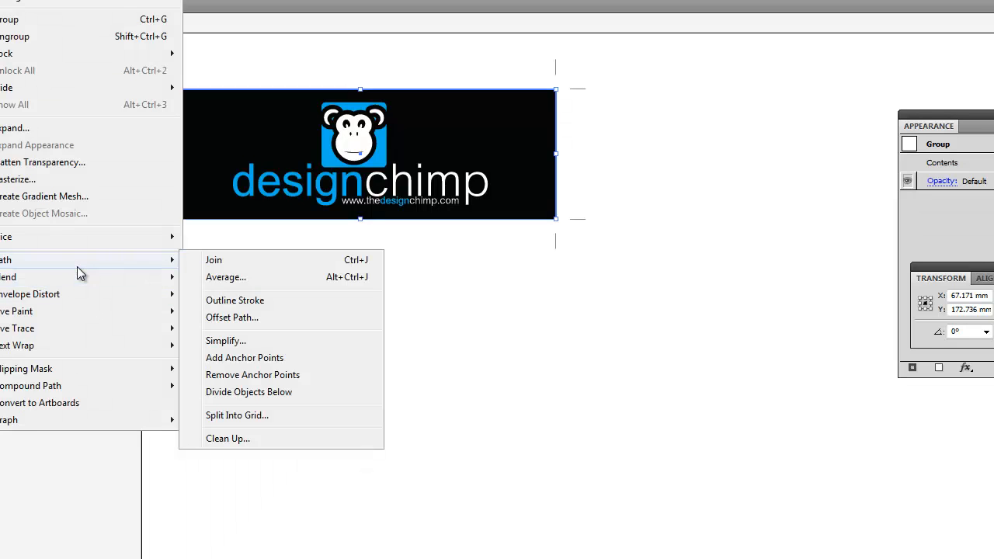
click(233, 320)
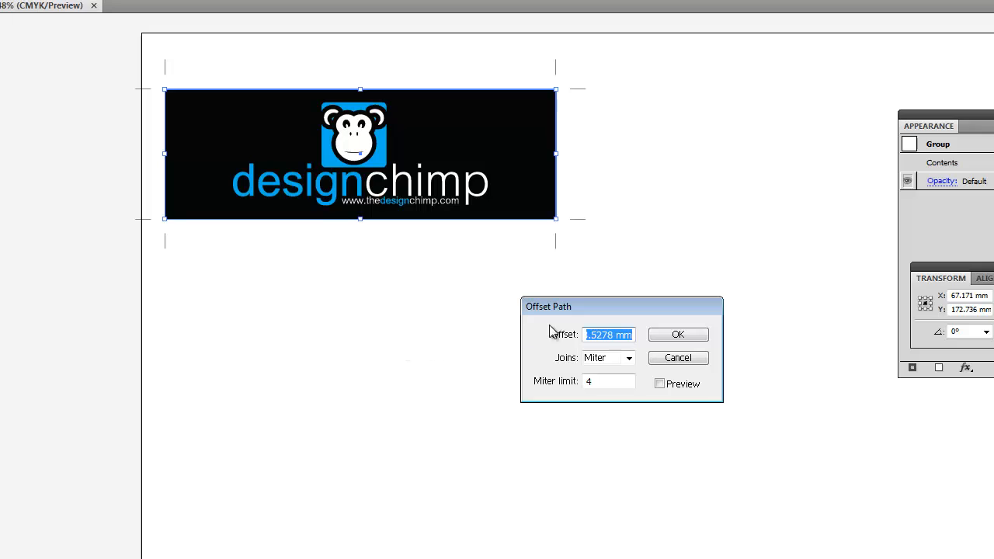
text(3)
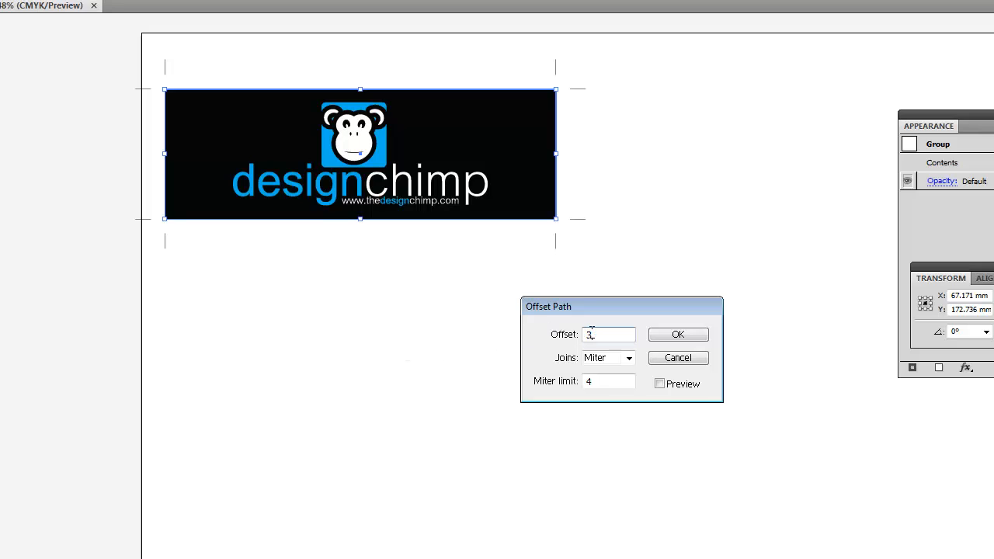
click(660, 385)
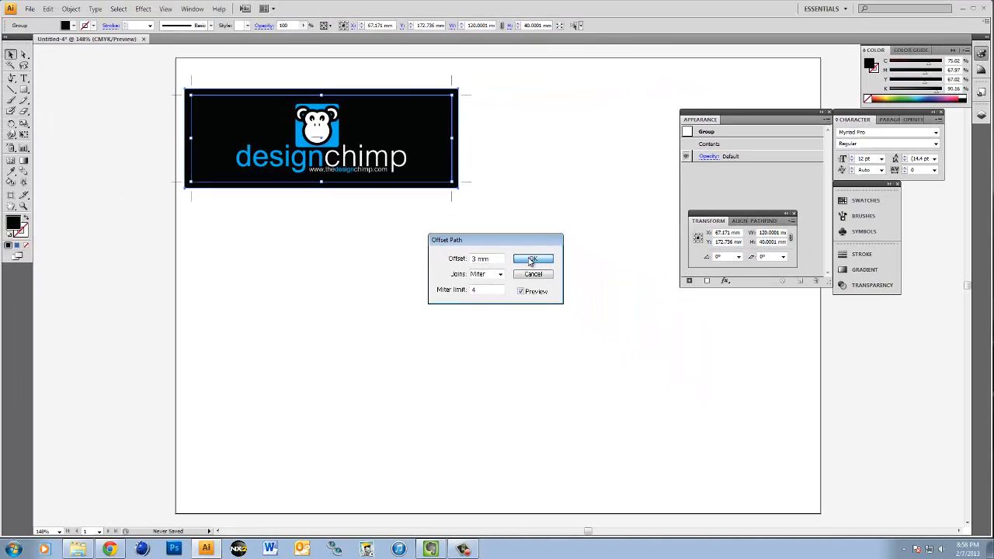
click(673, 335)
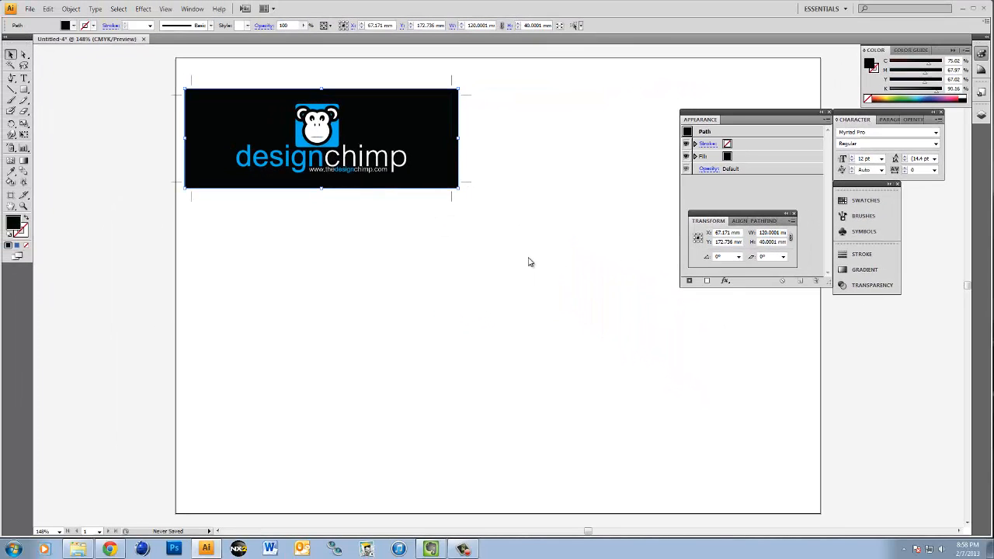
click(487, 247)
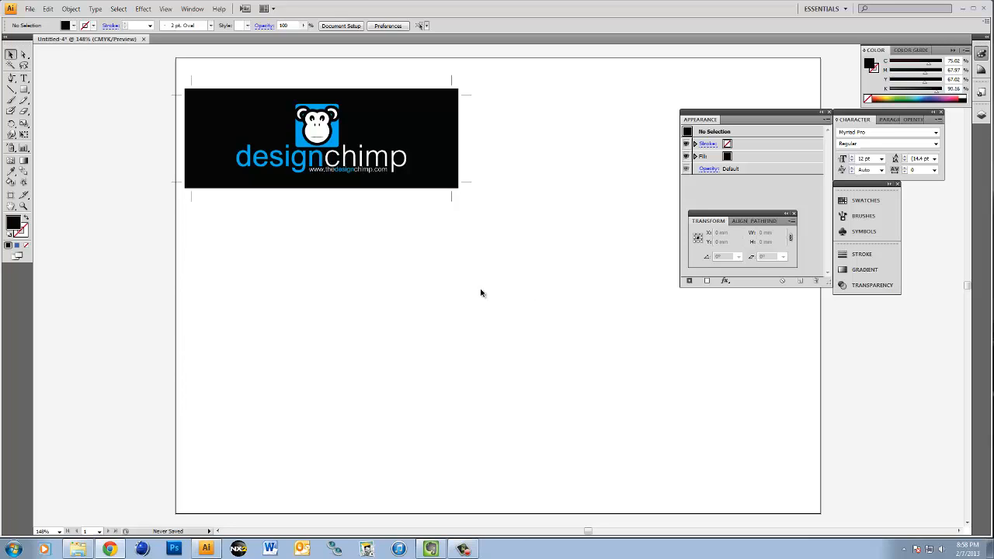
Group the logo, the black rectangles and all crop marks into one object.
drag(123, 60, 510, 264)
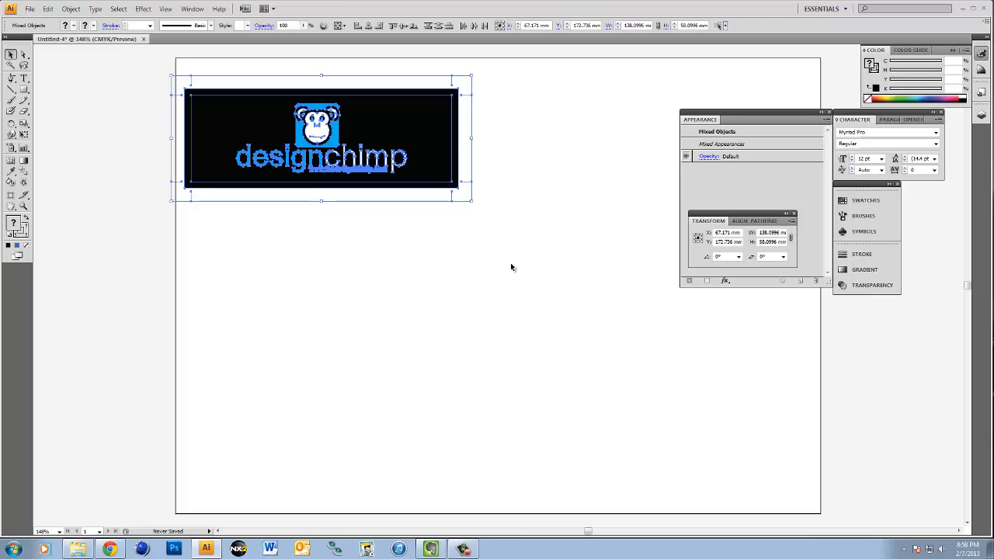
key(ctrl+c)
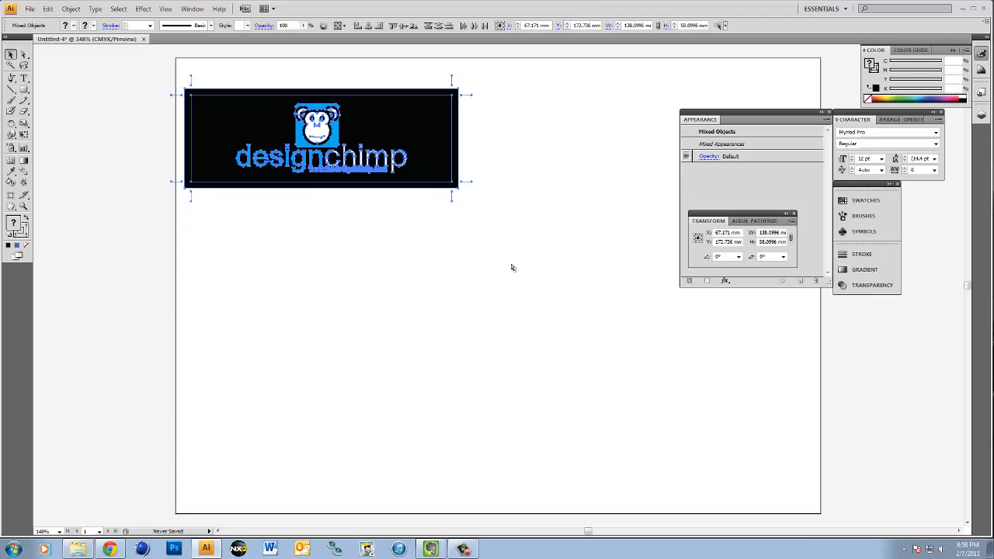
key(ctrl+g)
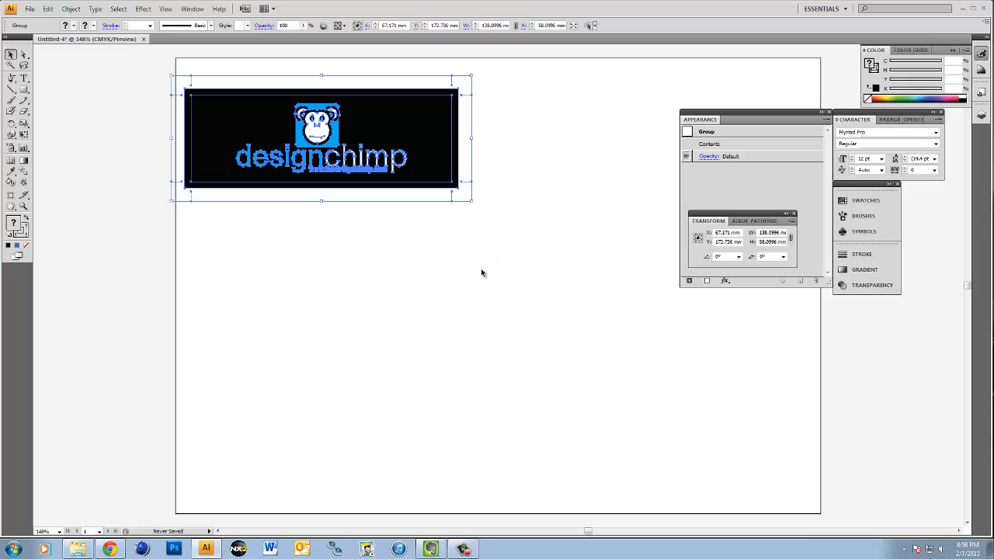
click(372, 259)
click(219, 150)
click(242, 295)
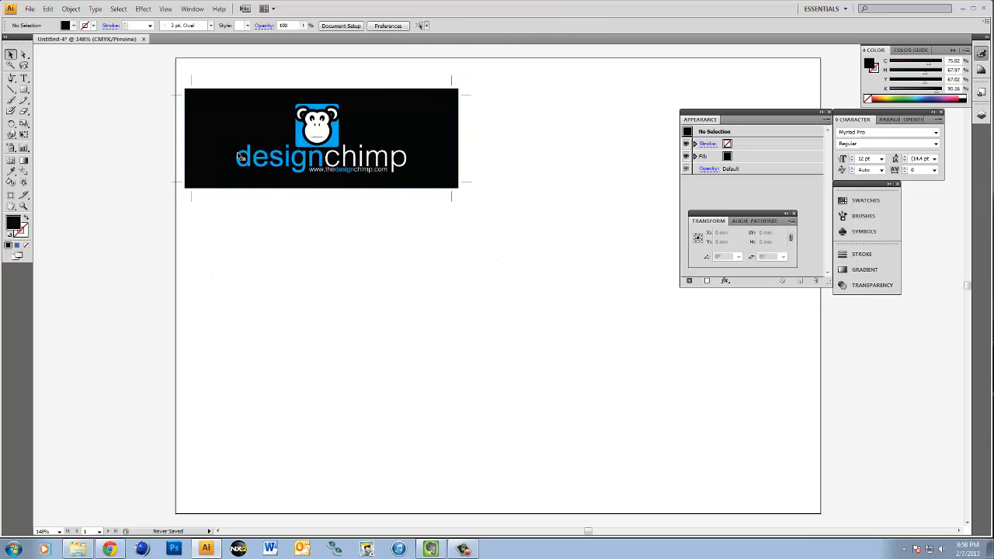
Move the banner group up and to the right to about X 72.2 mm, Y 178.2 mm, inside the page's top-left corner.
click(238, 158)
drag(209, 165, 230, 148)
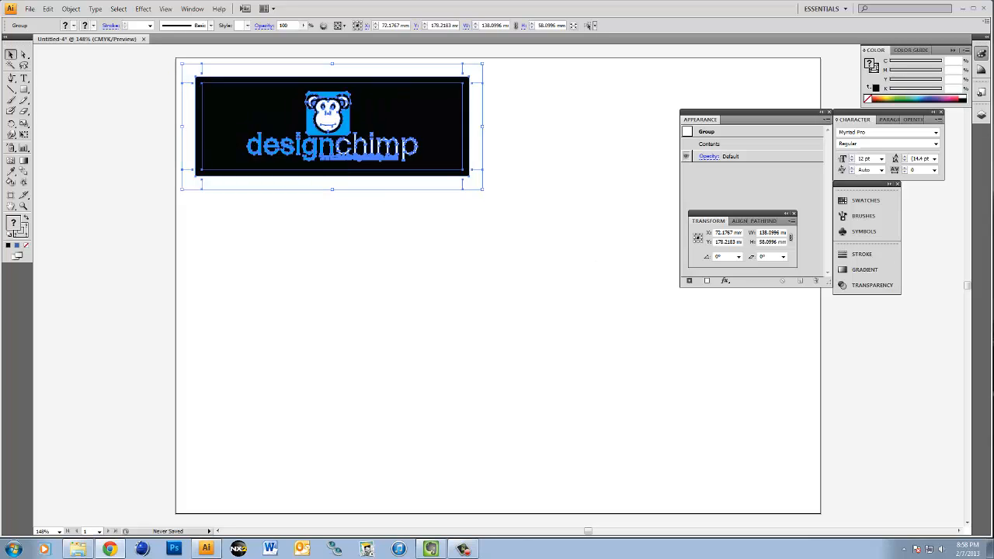
click(455, 254)
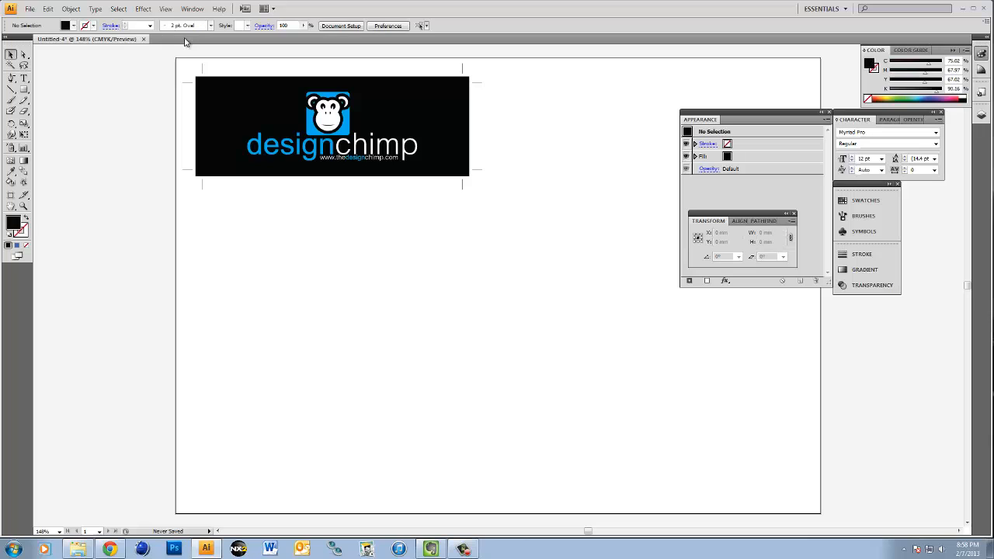
Show the print tiling and move the banner group to about X 78.4 mm, Y 180.7 mm, within the tiling's top-left corner.
click(160, 11)
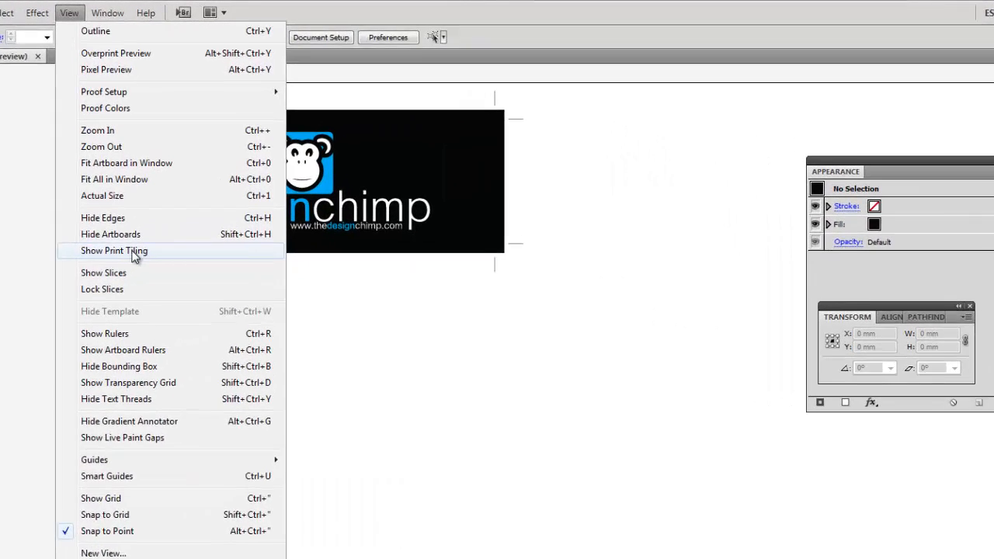
click(119, 261)
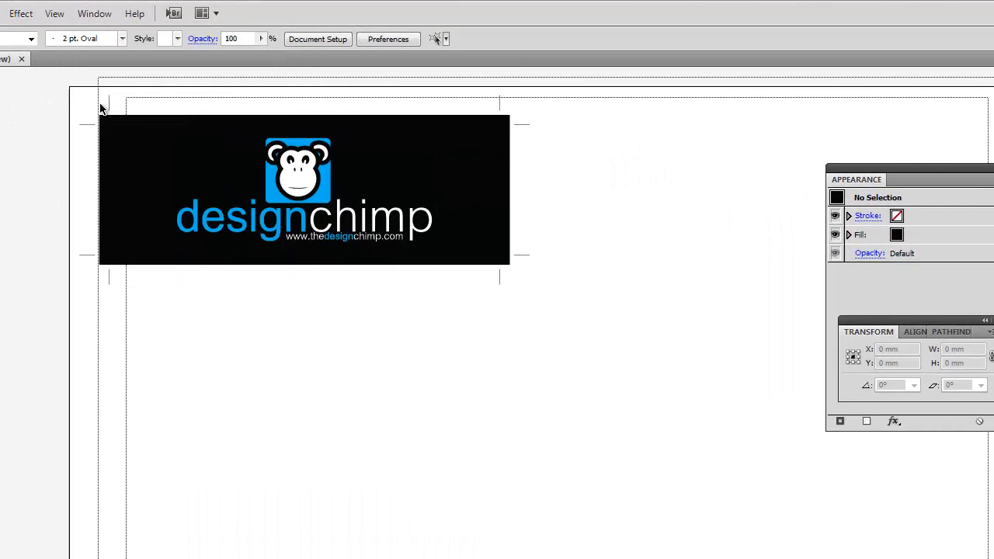
key(ctrl+a)
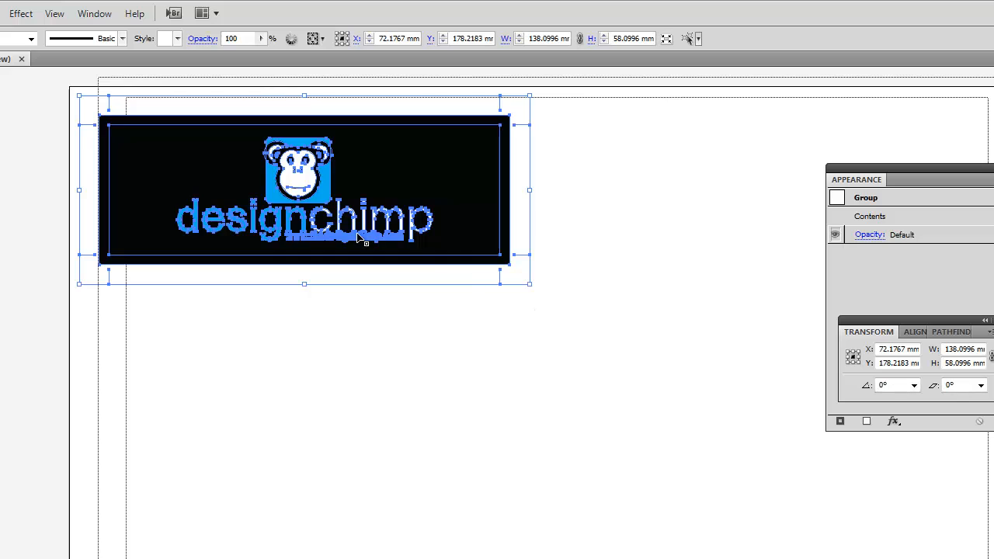
drag(357, 235, 377, 231)
click(503, 344)
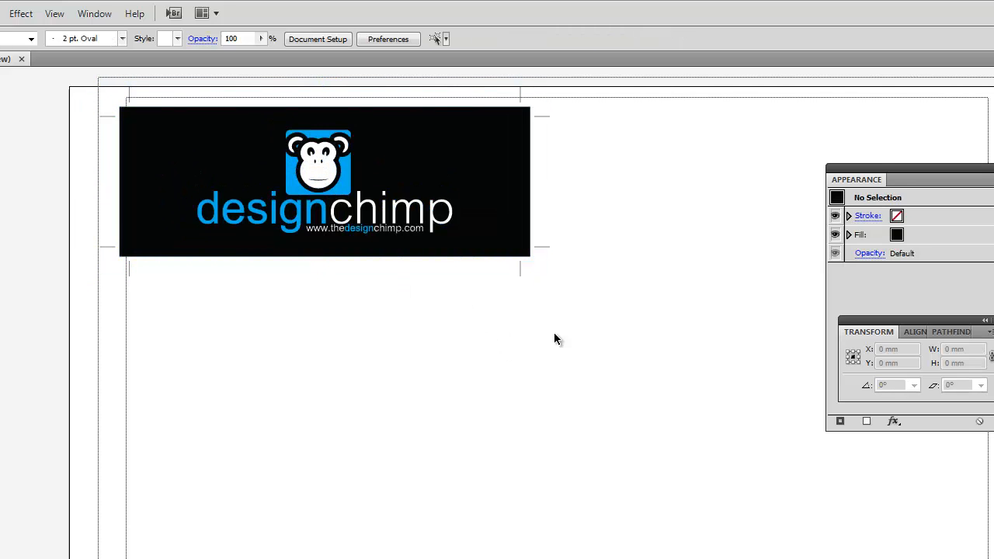
Apply a Transform effect to the banner group with 1 copy and a horizontal move of 140 mm, previewing it first.
drag(643, 332, 497, 286)
drag(621, 369, 64, 88)
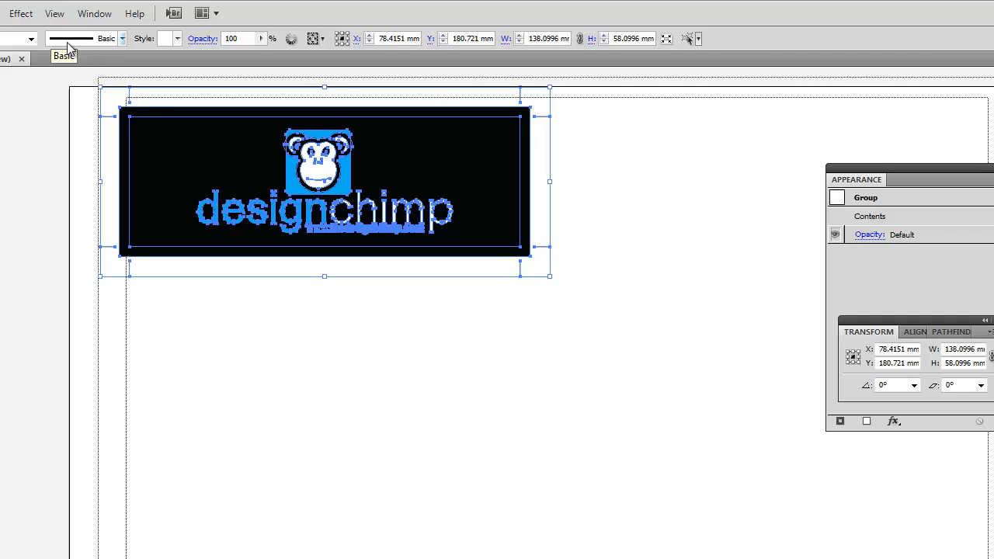
click(19, 14)
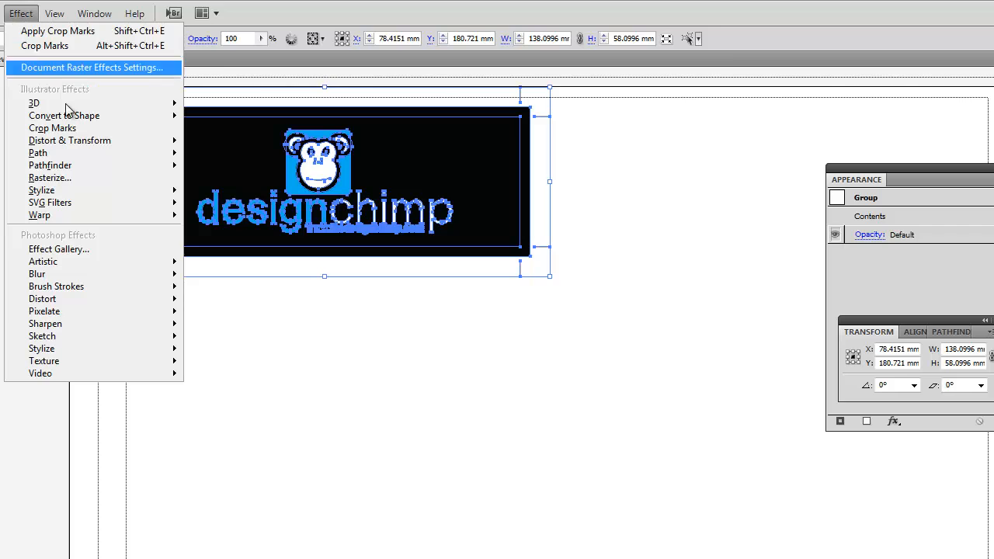
mouse_move(105, 141)
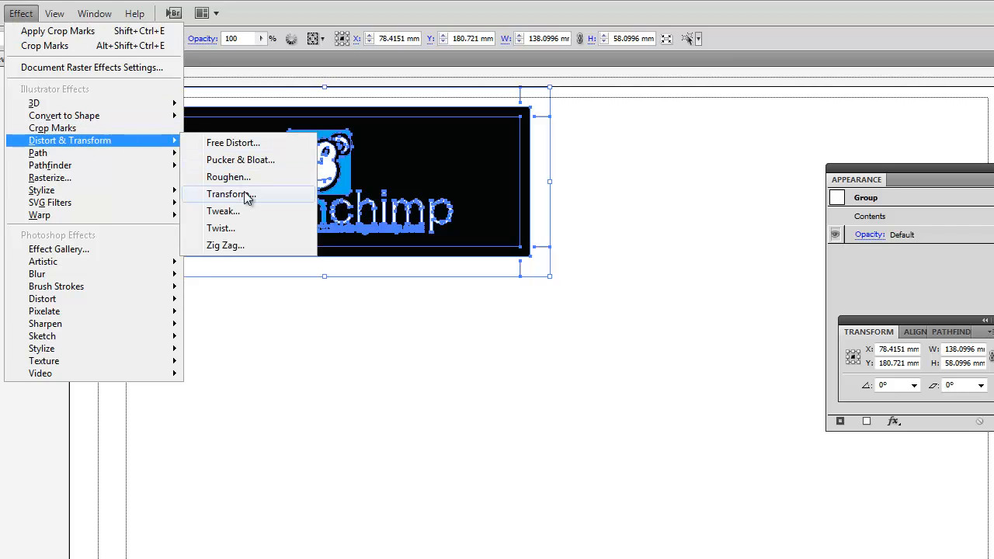
click(229, 194)
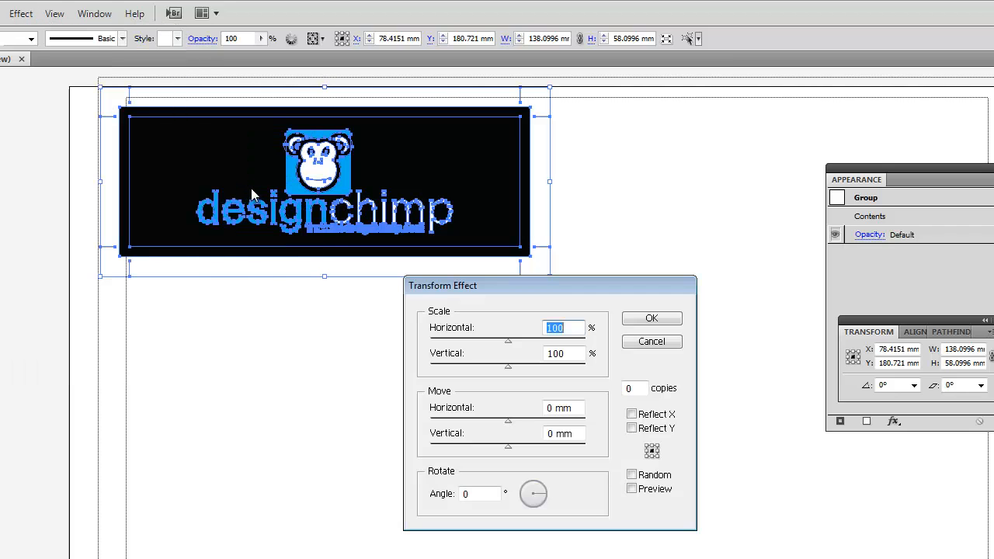
click(628, 388)
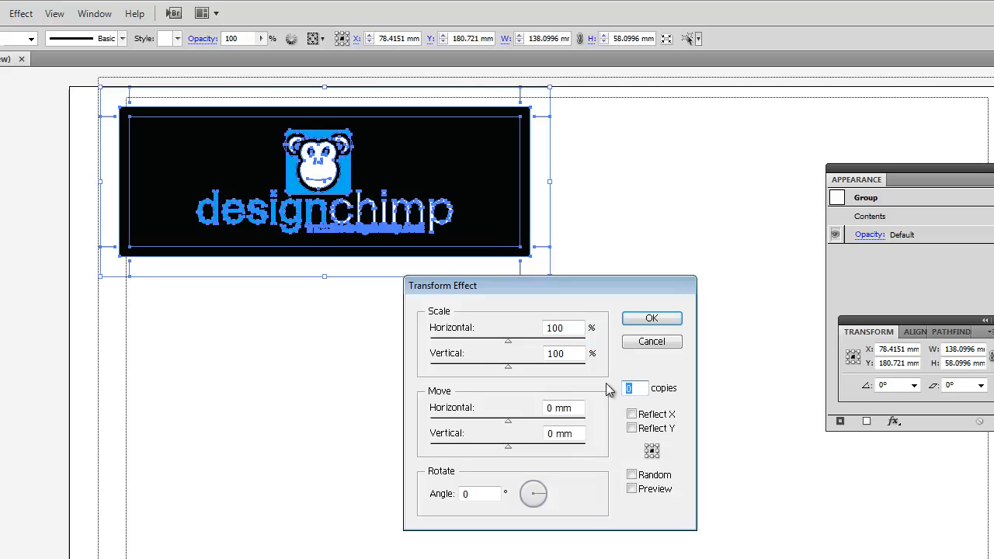
text(1)
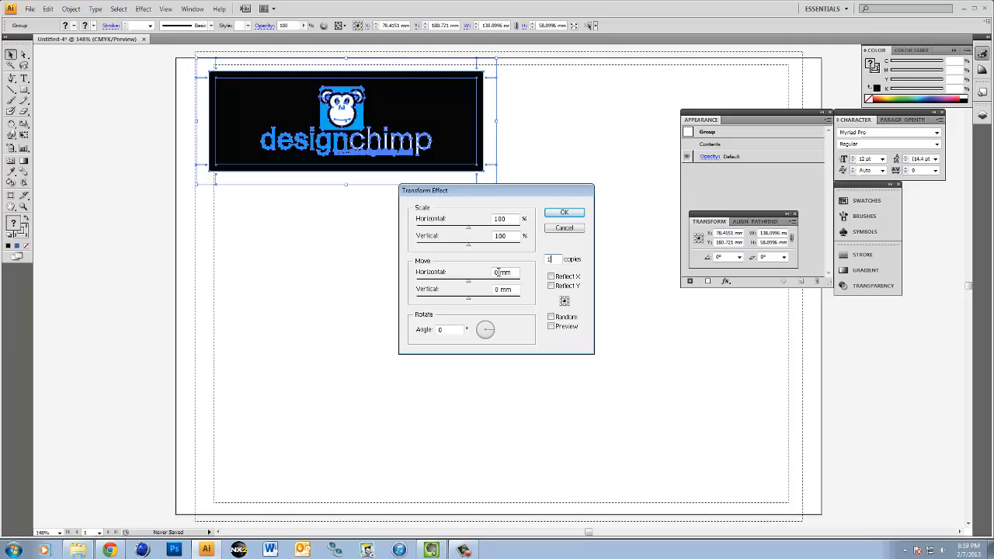
drag(526, 340, 510, 341)
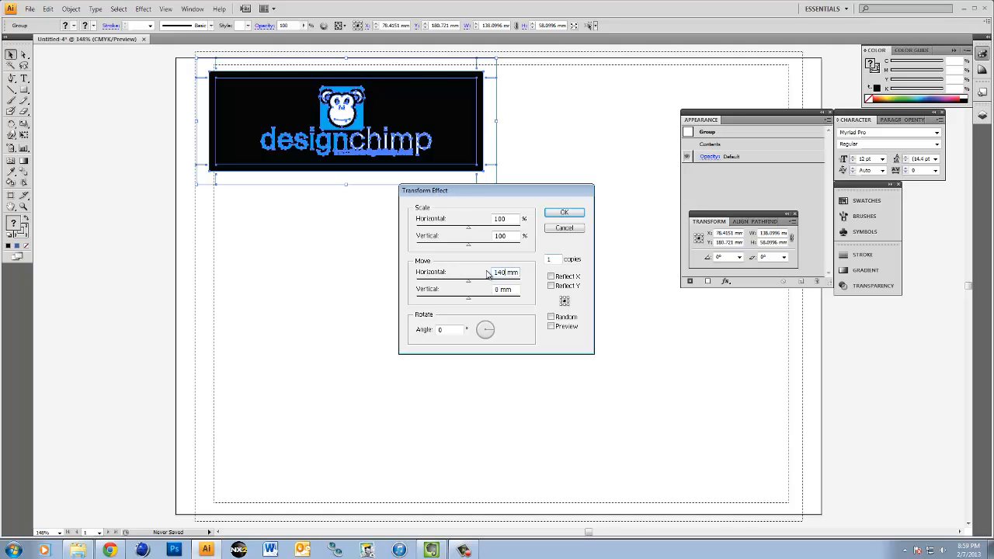
click(552, 327)
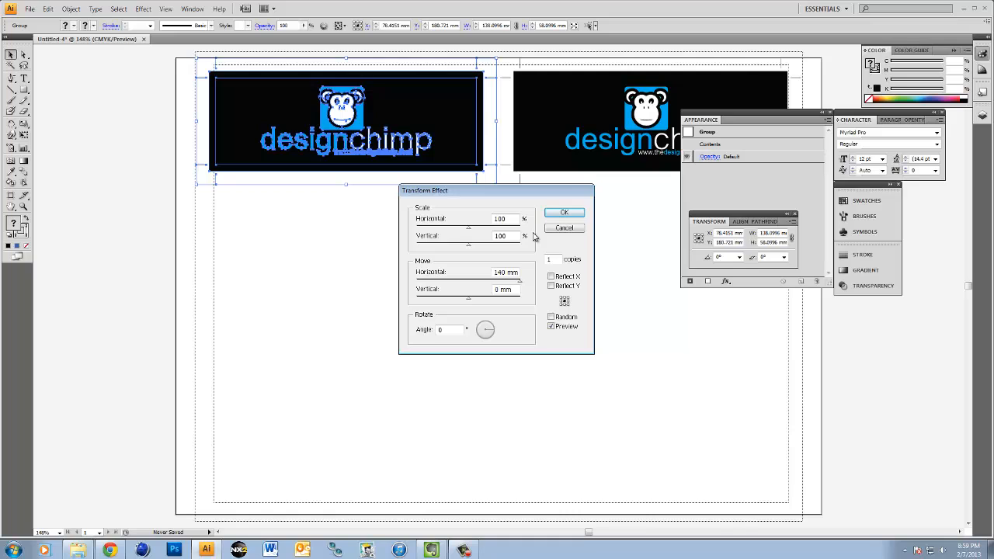
click(552, 217)
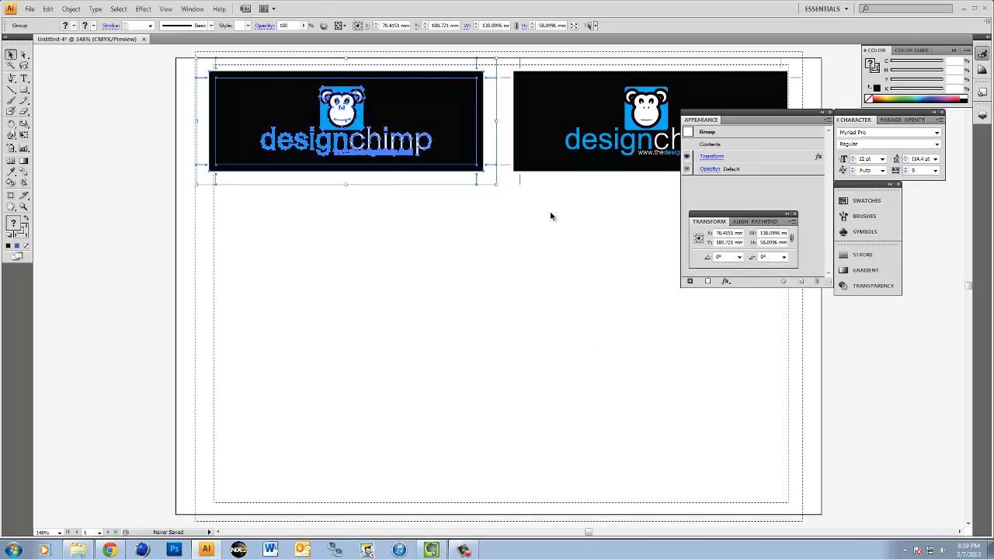
Deselect the banner and dock the Appearance panel below the Transparency panel to uncover the second banner.
click(541, 236)
drag(746, 111, 831, 309)
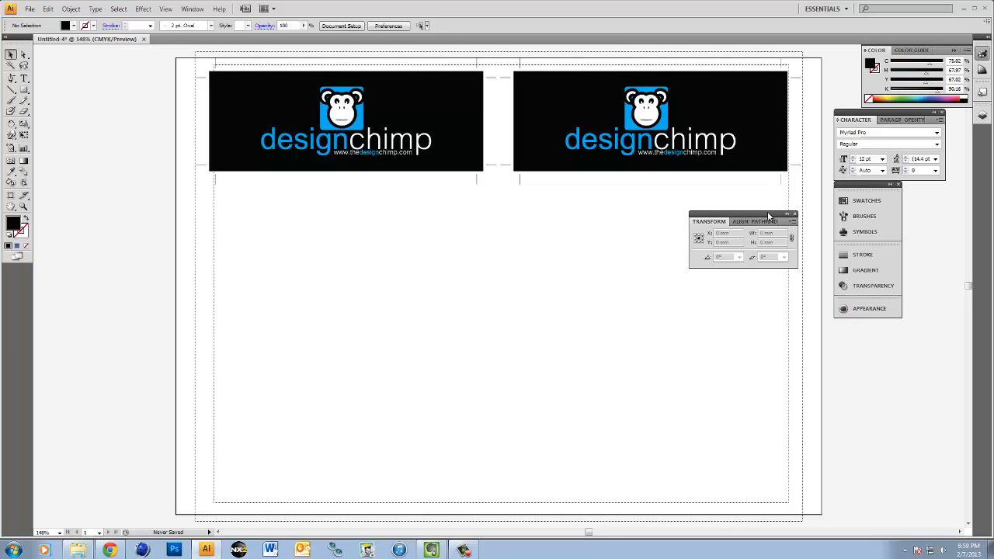
Dock the floating Transform, Align and Pathfinder panel group below the Appearance panel.
drag(768, 216, 862, 319)
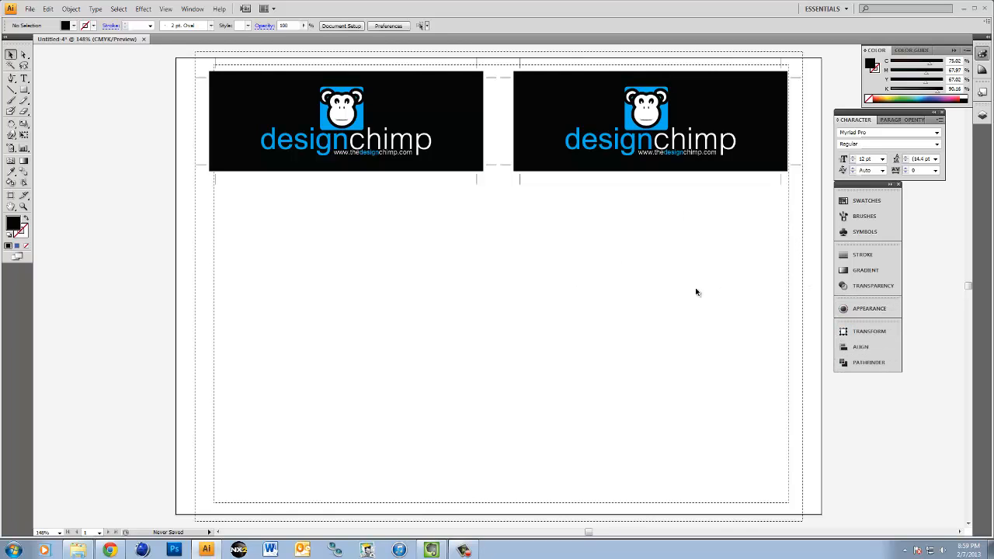
Try moving the original banner group up and to the left together with its effect copy, and undo the move.
click(293, 115)
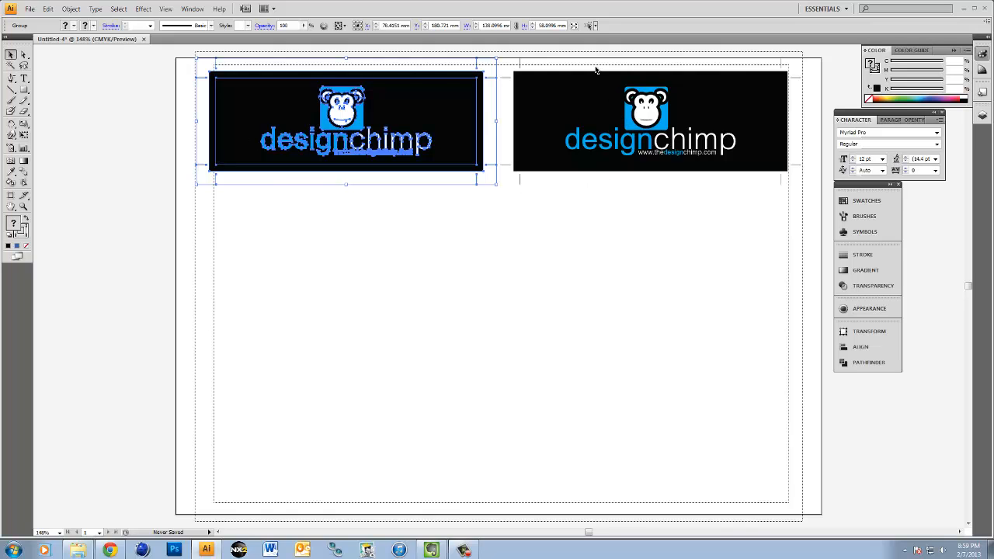
click(673, 202)
drag(611, 151, 473, 71)
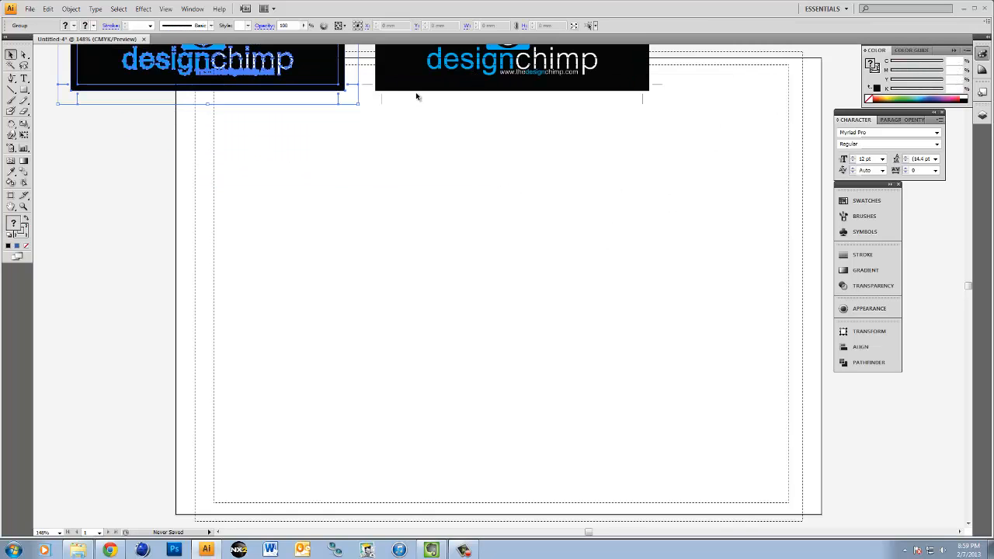
key(ctrl+z)
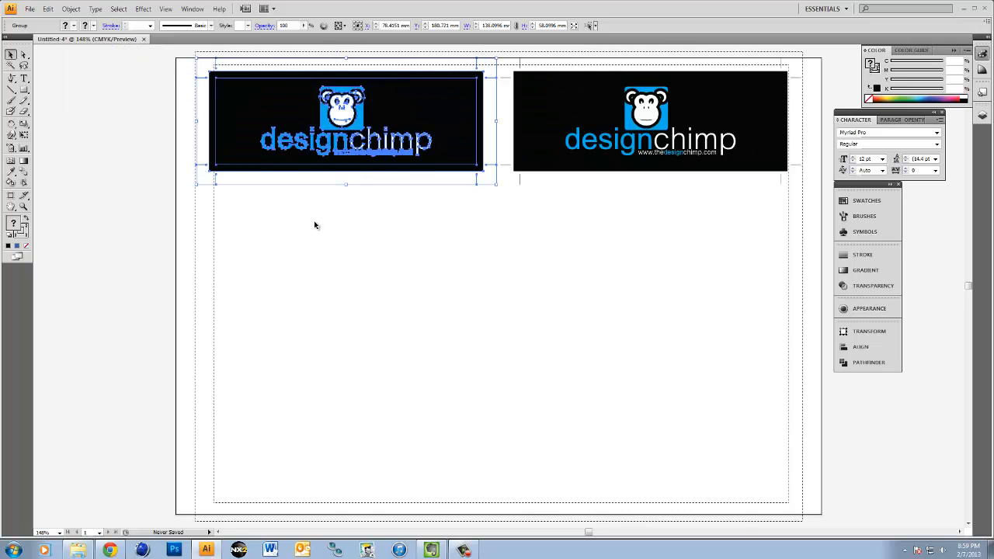
click(314, 225)
Add a second Transform effect to the banner group with 2 copies and a vertical move of -60 mm, previewing it first.
drag(158, 63, 672, 224)
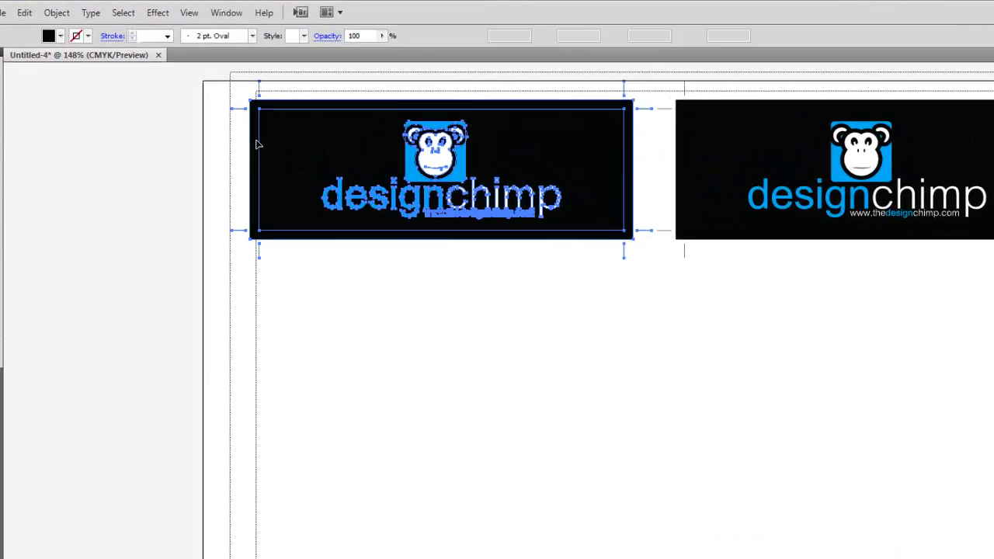
click(159, 15)
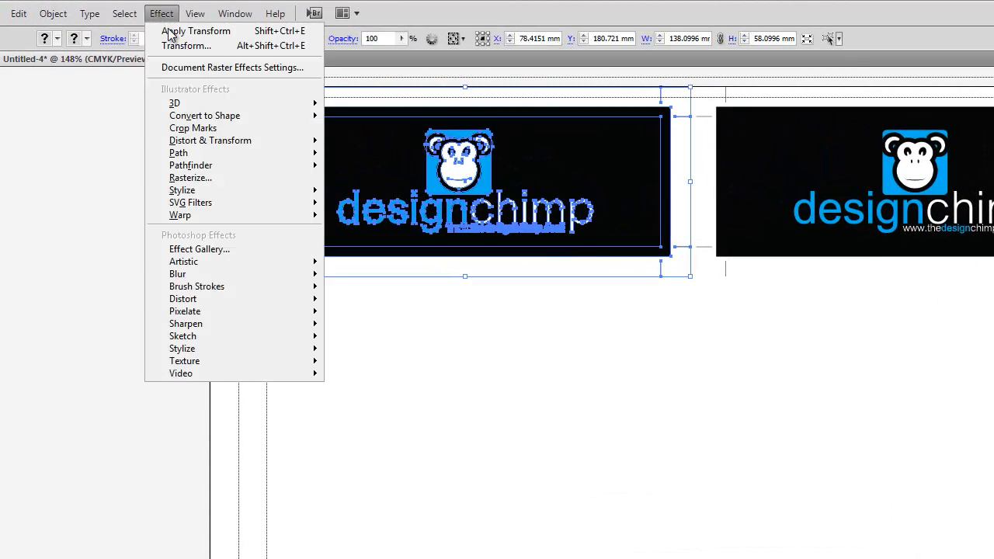
mouse_move(222, 143)
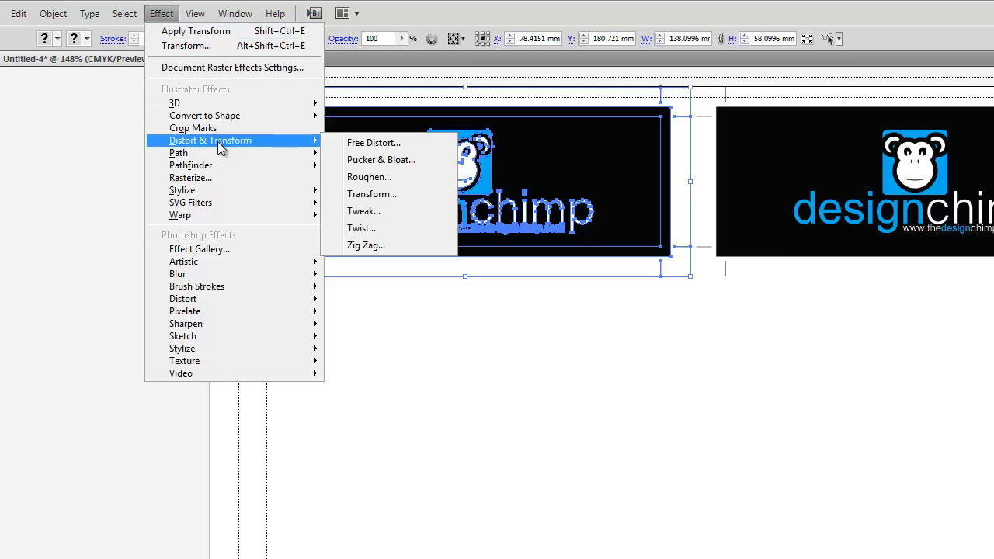
click(386, 199)
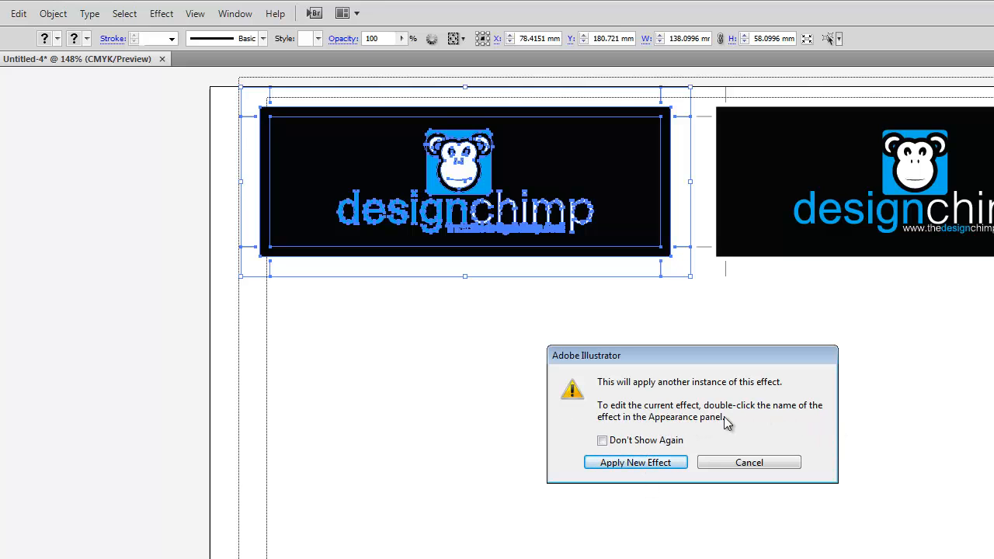
click(621, 468)
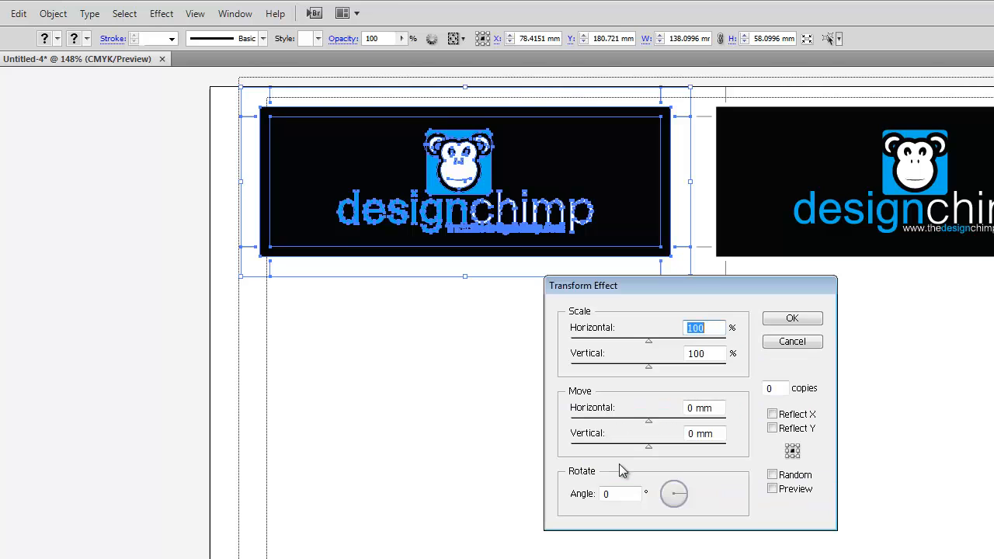
click(777, 388)
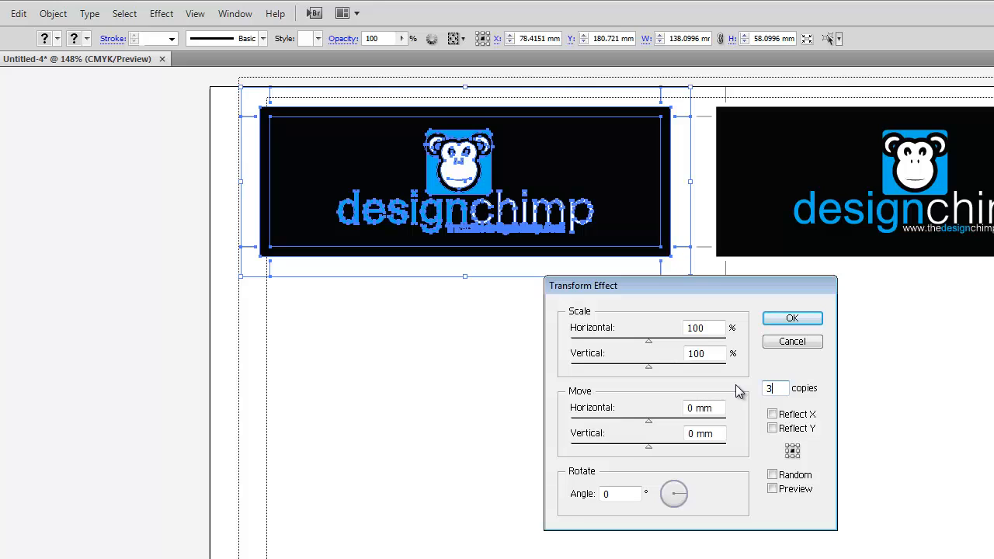
click(693, 432)
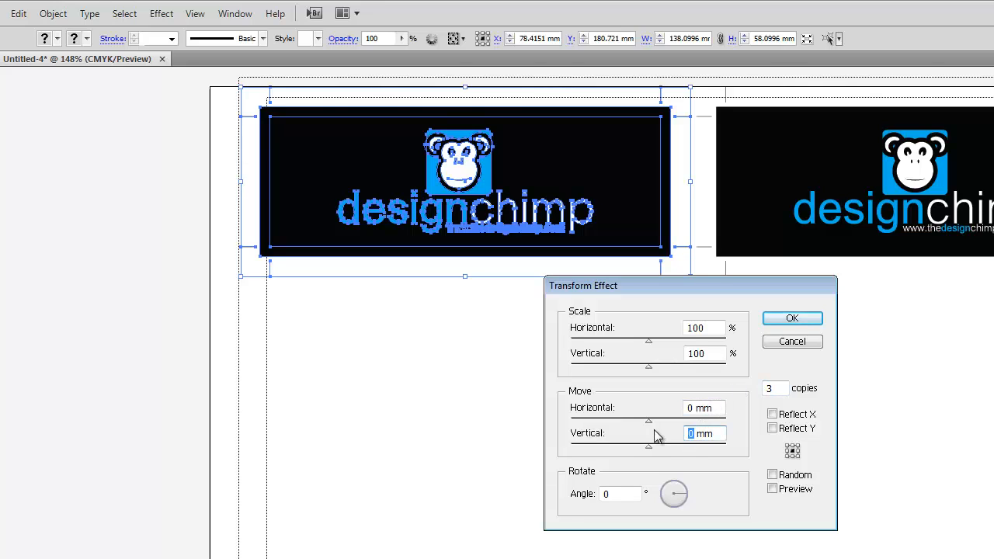
text(-60)
click(773, 489)
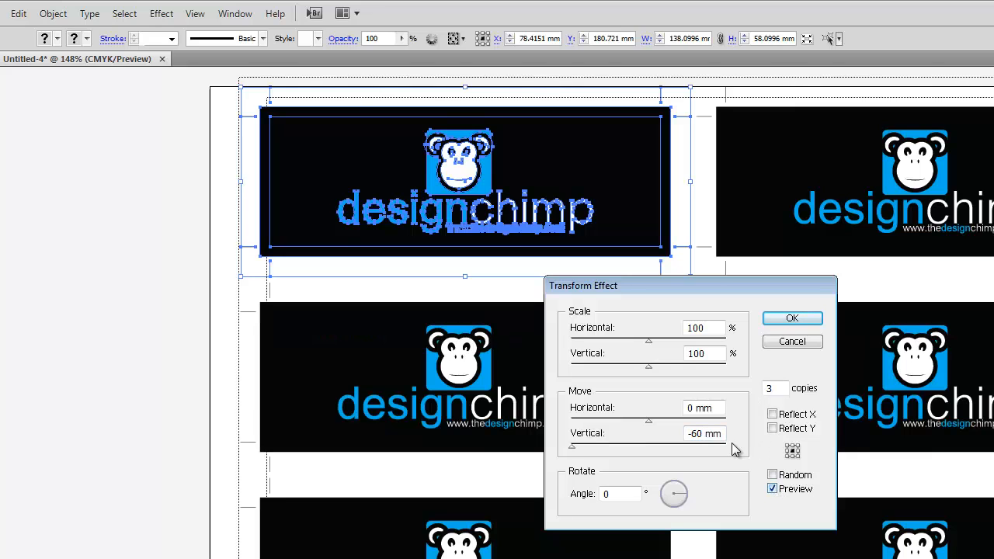
double_click(768, 388)
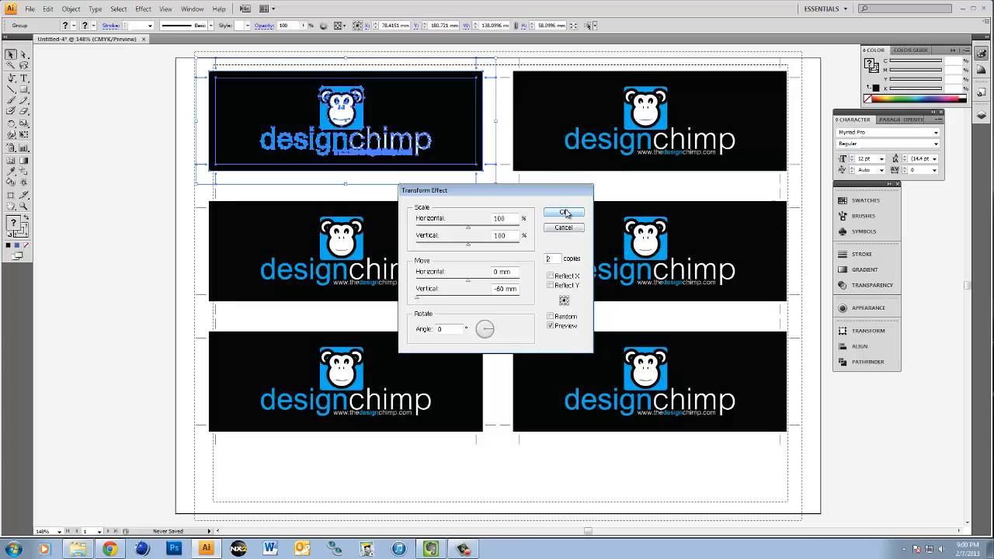
click(564, 212)
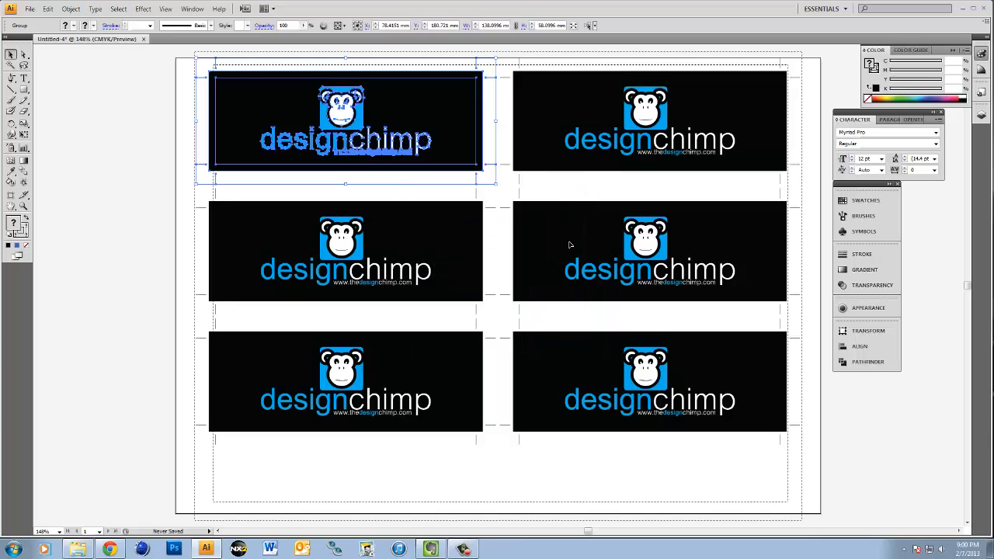
Isolate the original banner group, try moving its logo, undo the move and exit isolation mode.
click(108, 244)
click(271, 104)
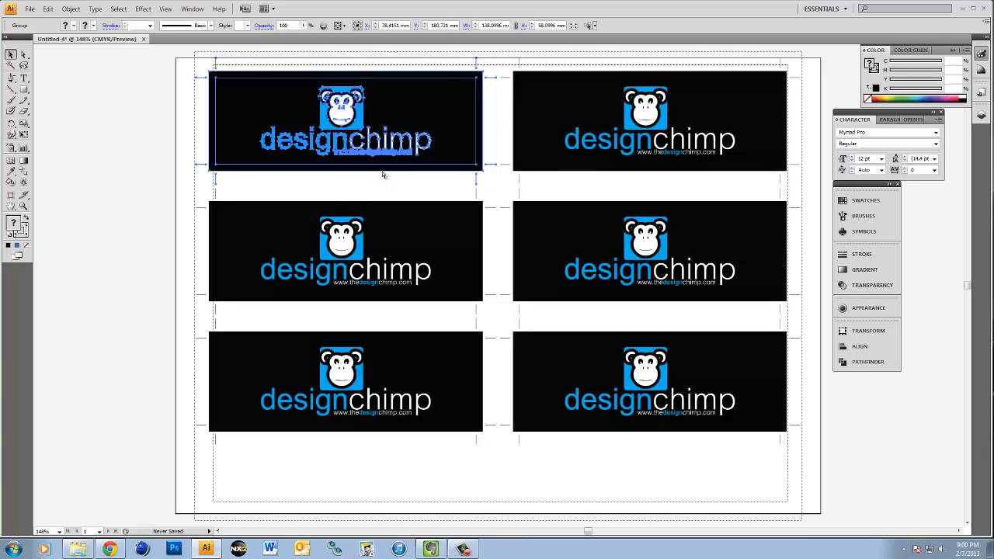
key(ctrl+y)
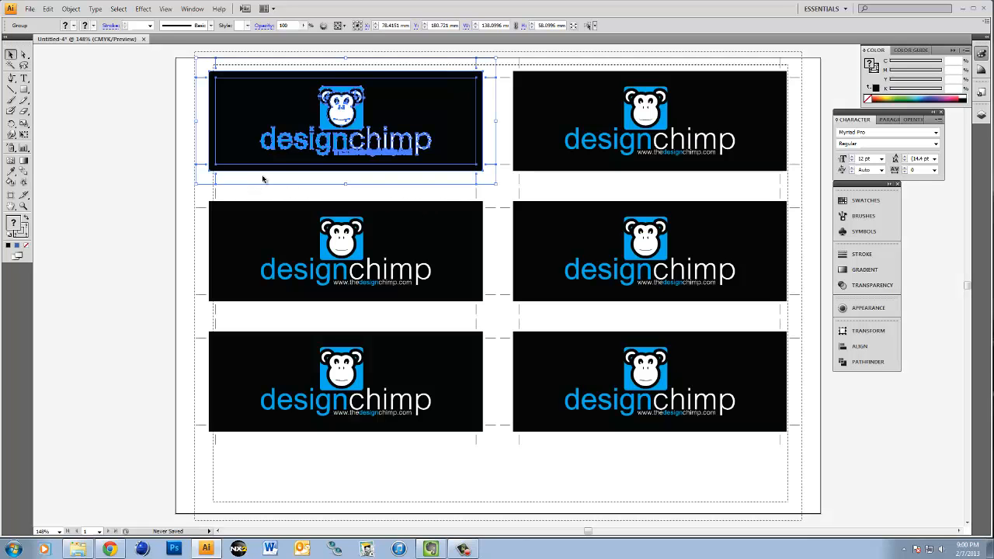
click(264, 178)
double_click(291, 138)
click(288, 145)
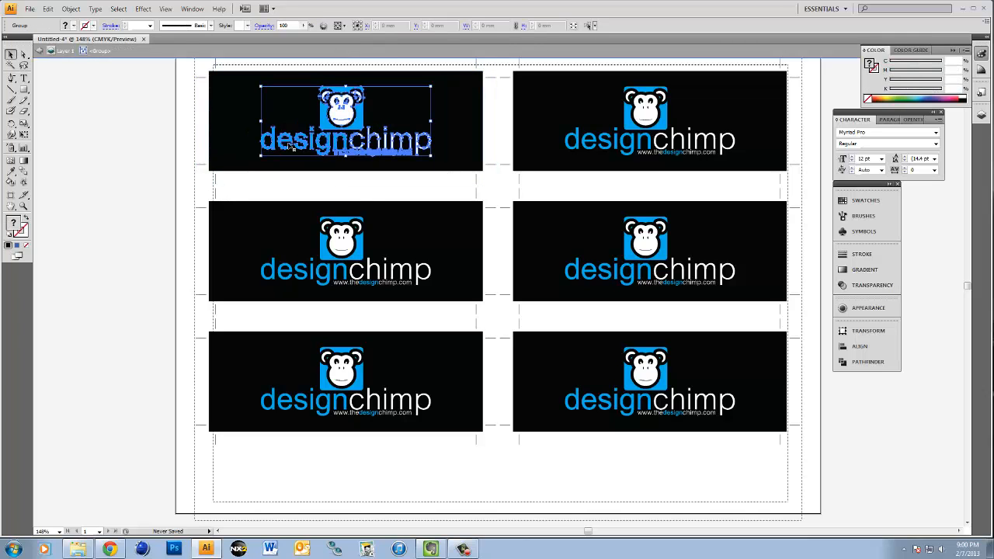
mouse_move(288, 145)
mouse_down()
mouse_move(290, 138)
mouse_move(291, 147)
mouse_up()
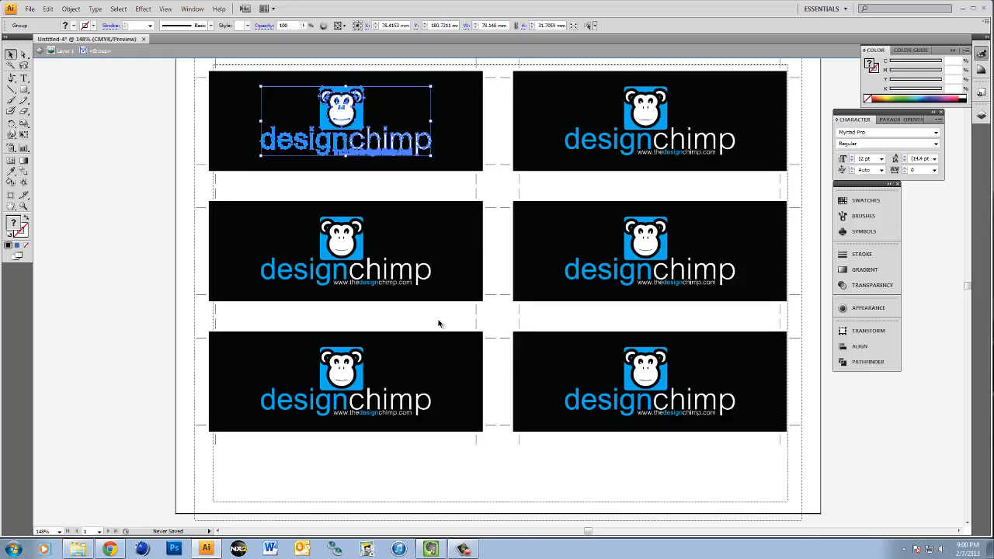
right_click(265, 256)
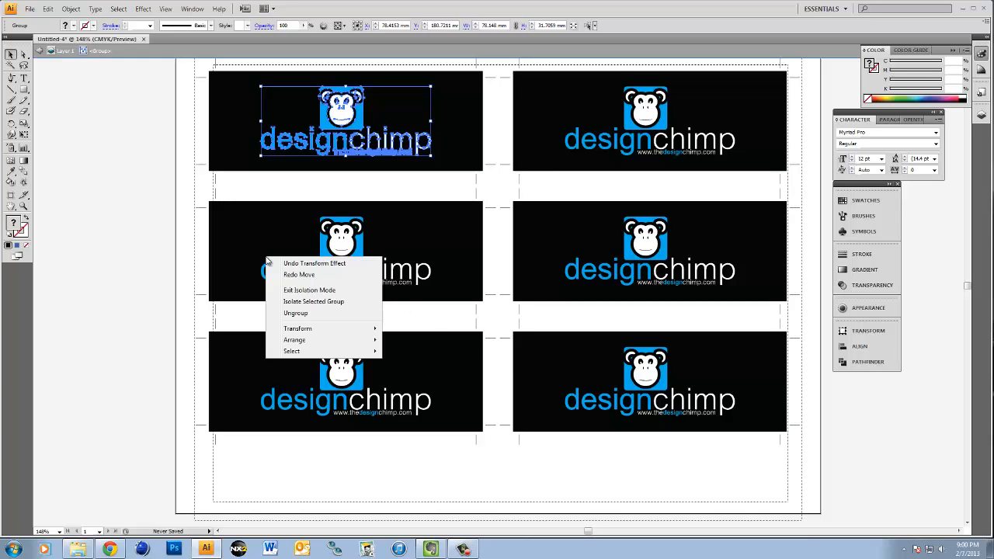
click(327, 291)
click(113, 264)
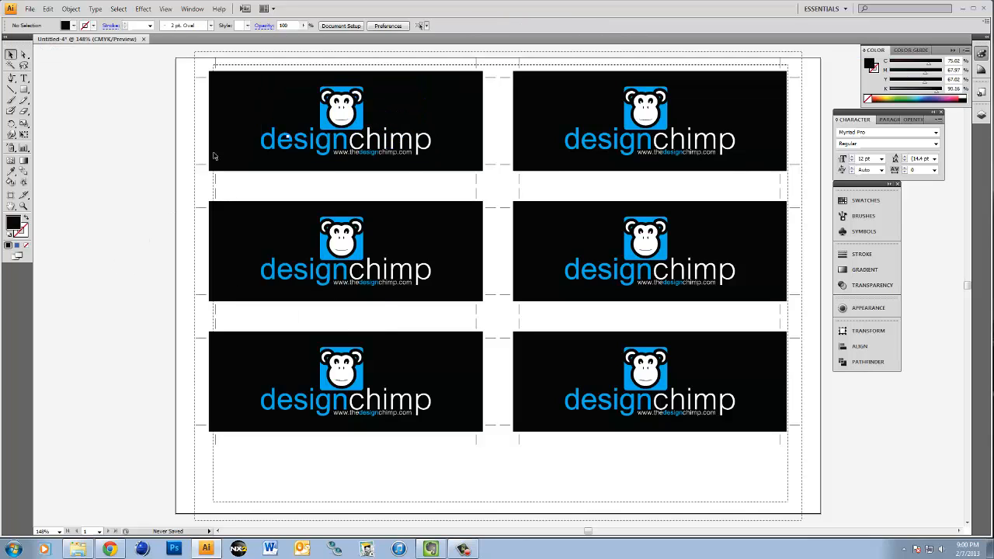
click(285, 139)
click(73, 160)
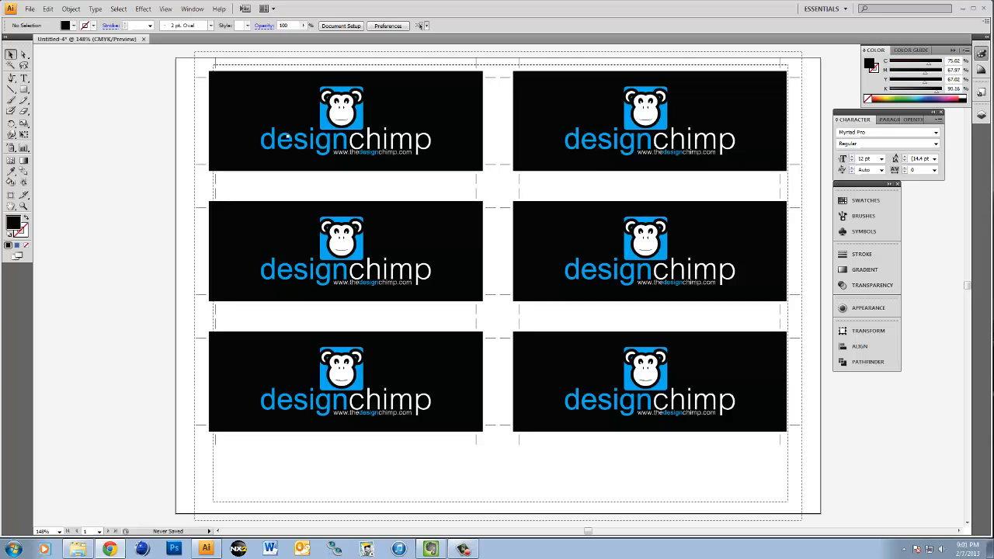
Select the original banner group and display the Graphic Styles and Appearance panels.
click(464, 164)
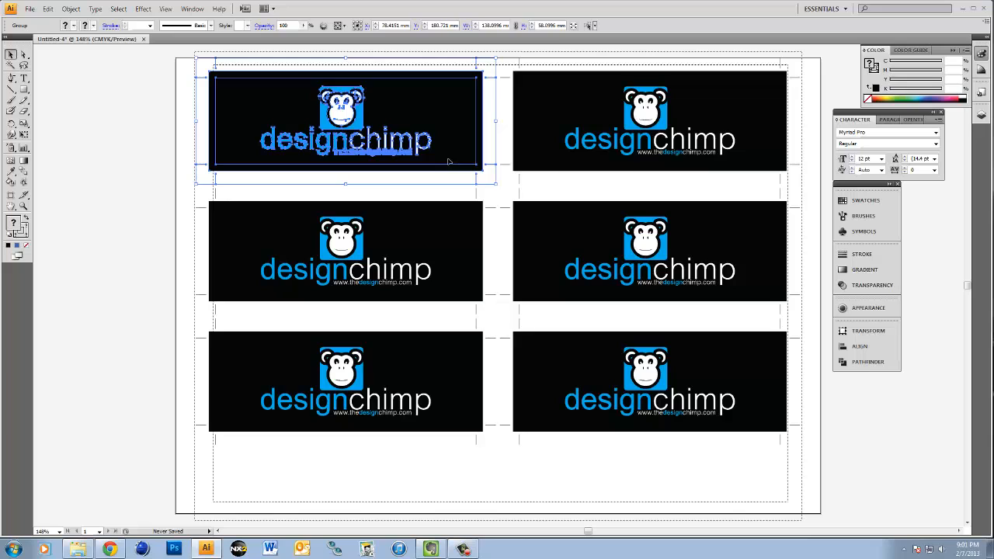
click(981, 92)
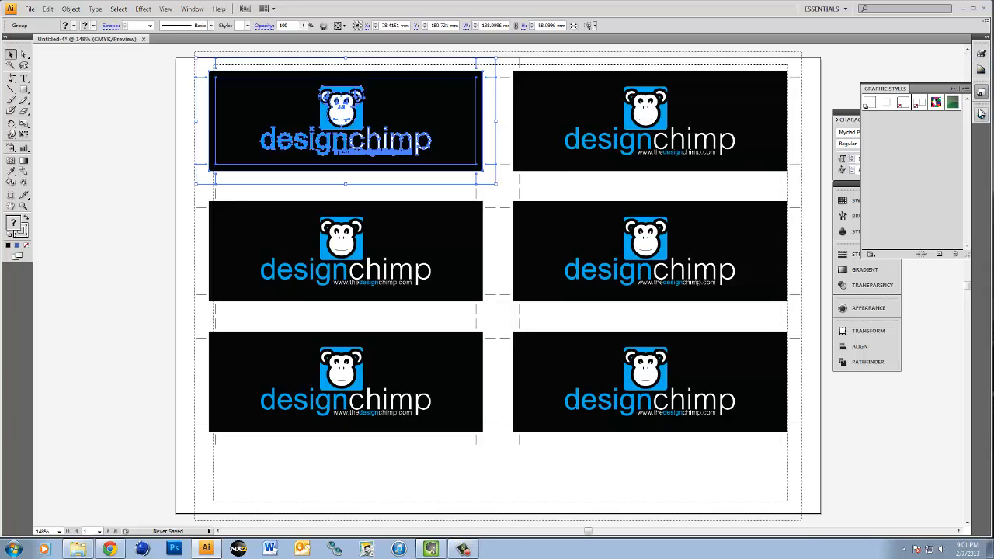
click(191, 8)
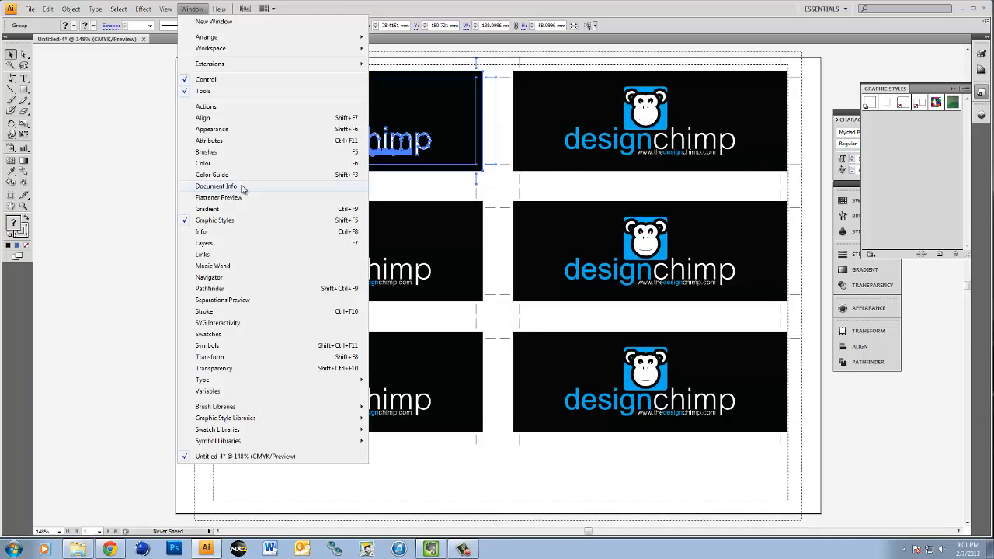
click(215, 129)
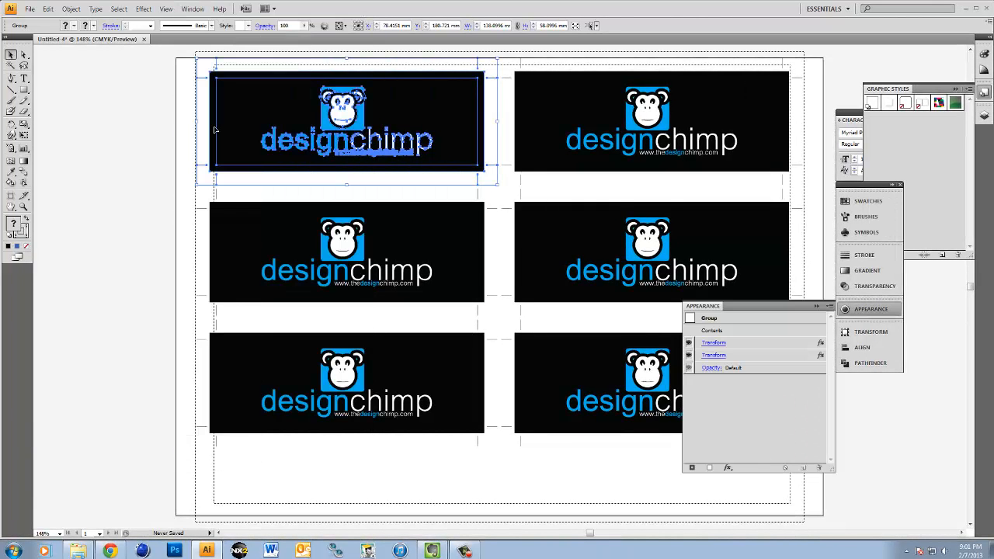
Save the banner group's appearance with both Transform effects as a new graphic style named "Sticker Copies".
click(709, 319)
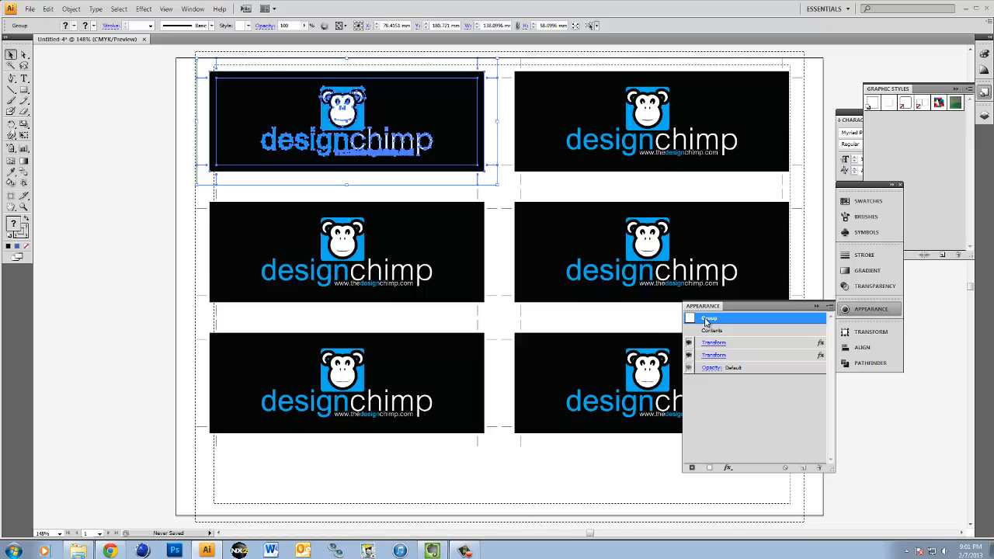
drag(745, 288, 903, 132)
drag(690, 319, 877, 128)
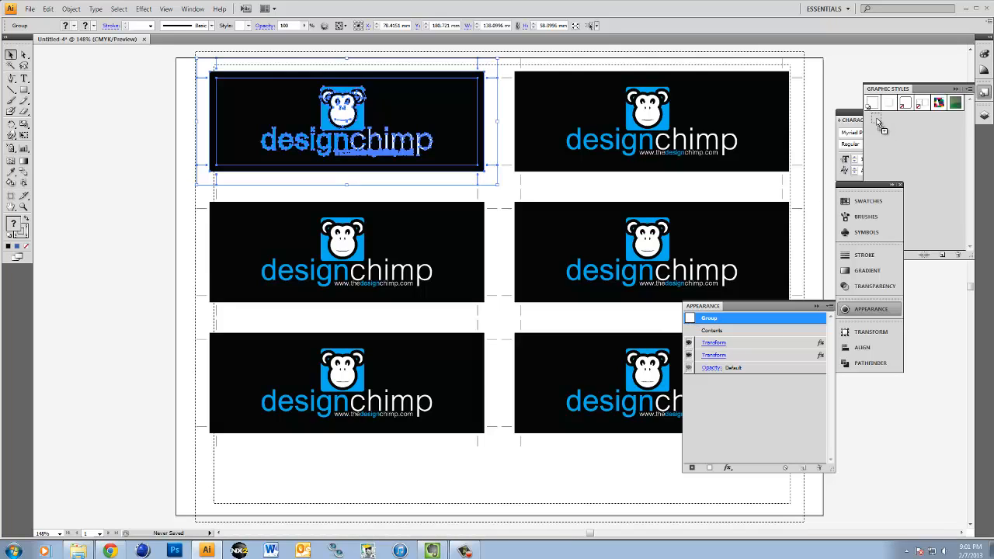
click(905, 151)
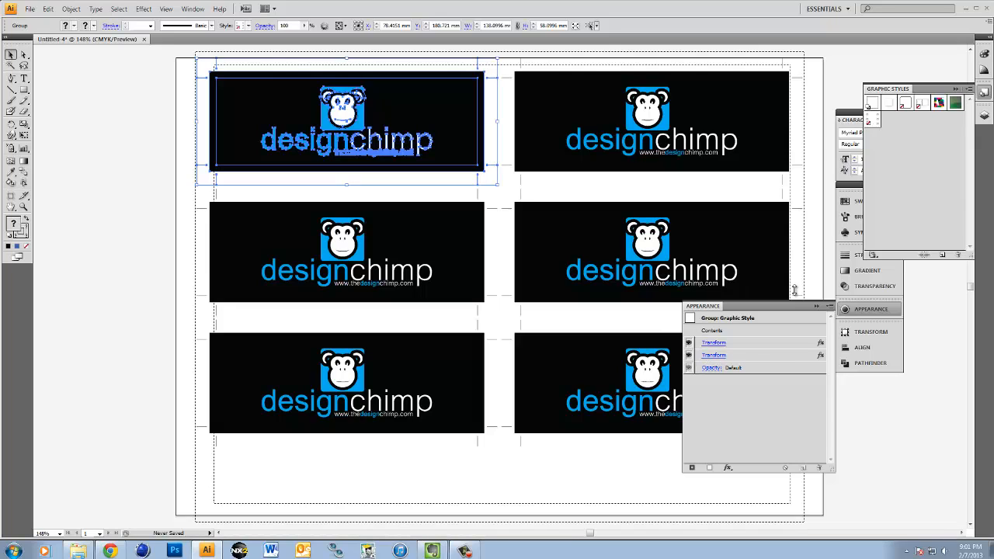
double_click(871, 119)
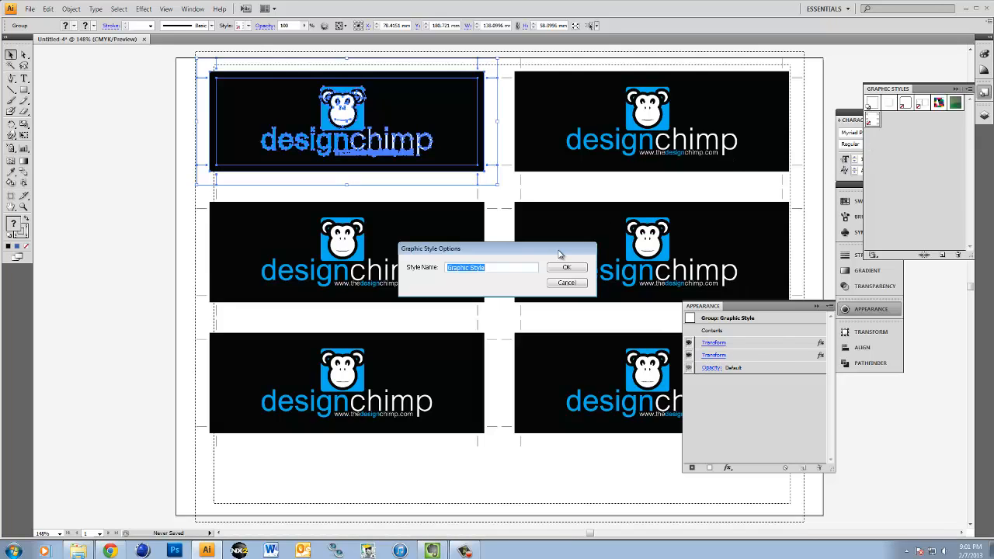
text(Sticker Copies)
key(Return)
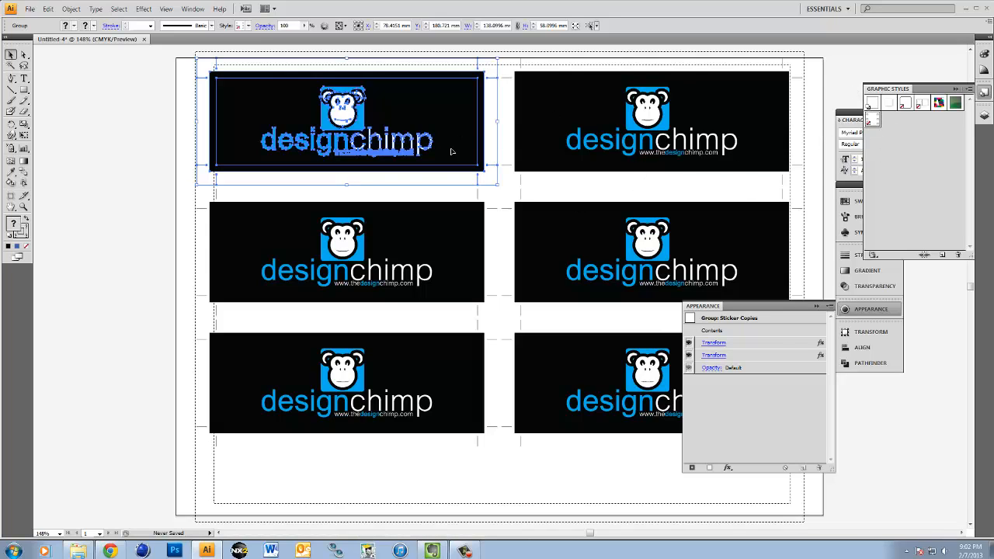
Move the original banner group down to about X 79.4 mm, Y 160.7 mm, so all banners sit lower on the page.
drag(451, 151, 453, 195)
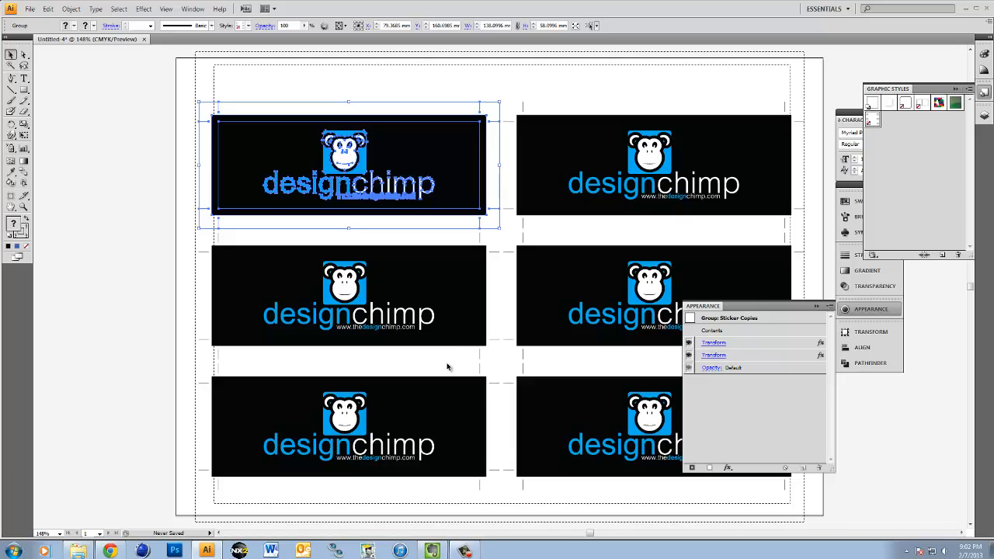
click(365, 364)
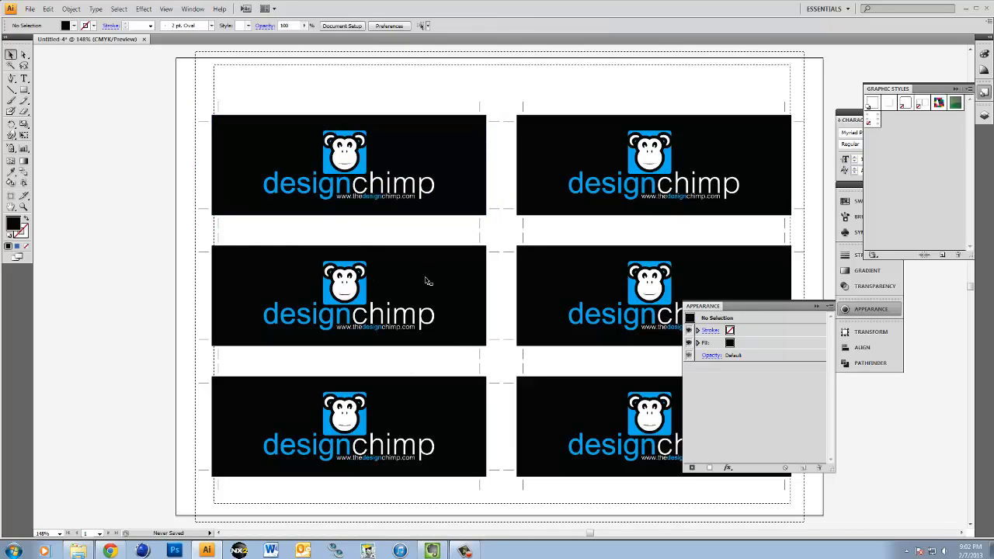
click(466, 382)
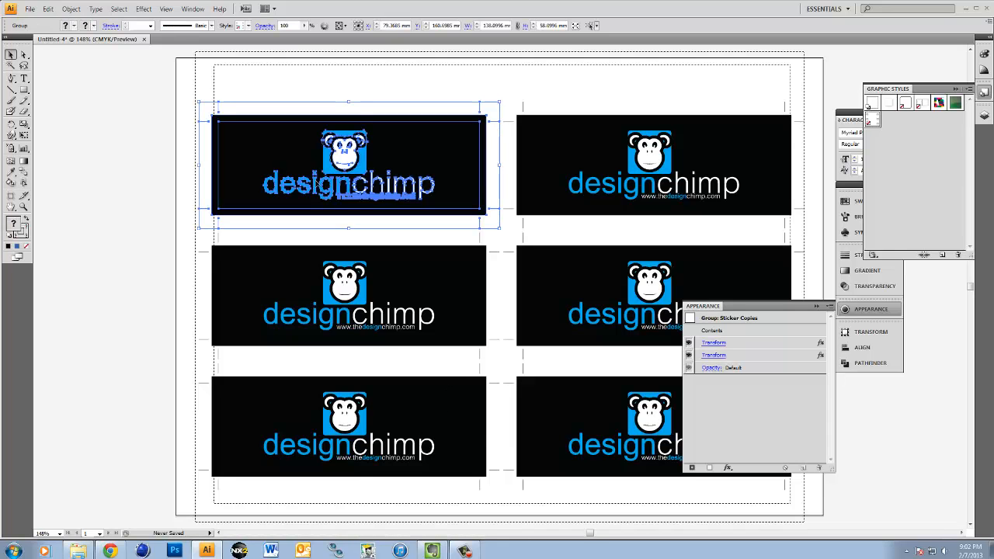